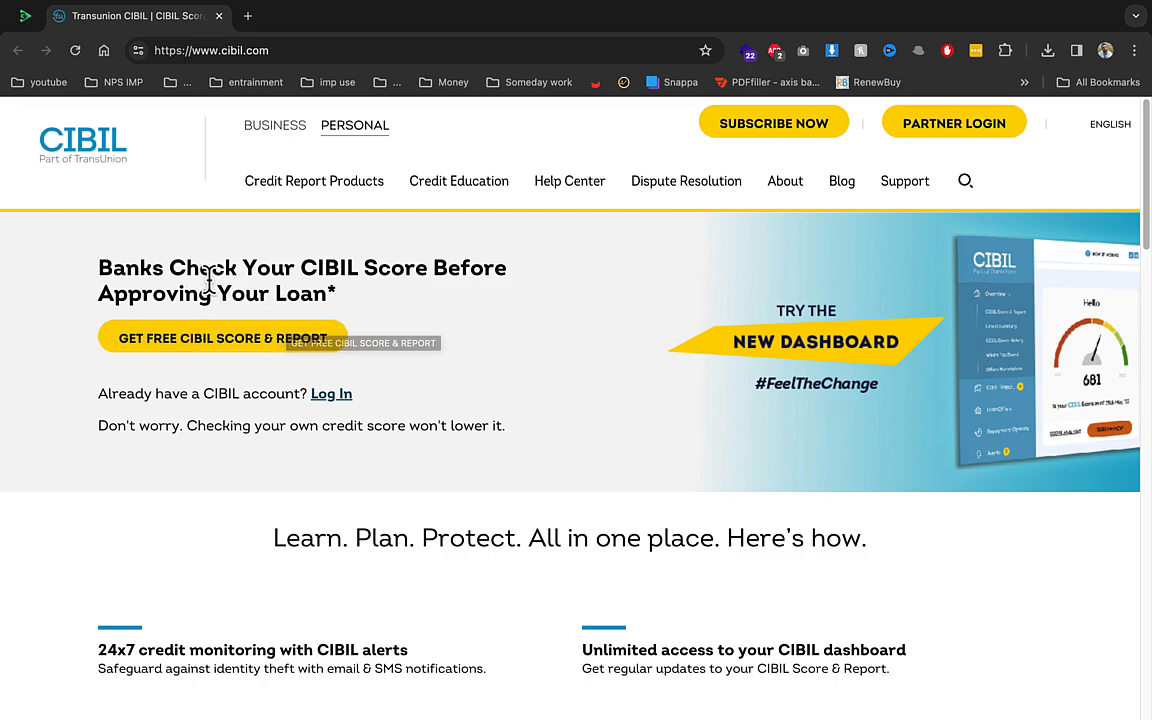
- Highlight the two lines of the Personal home page headline about the free CIBIL score
{"action": "left_click_drag", "start_coordinate": [186, 267], "coordinate": [314, 288]}
{"action": "left_click_drag", "start_coordinate": [155, 293], "coordinate": [336, 295]}
- Start the free account Enroll form and choose Income tax ID Number (PAN) as the ID type
{"action": "left_click", "coordinate": [193, 338]}
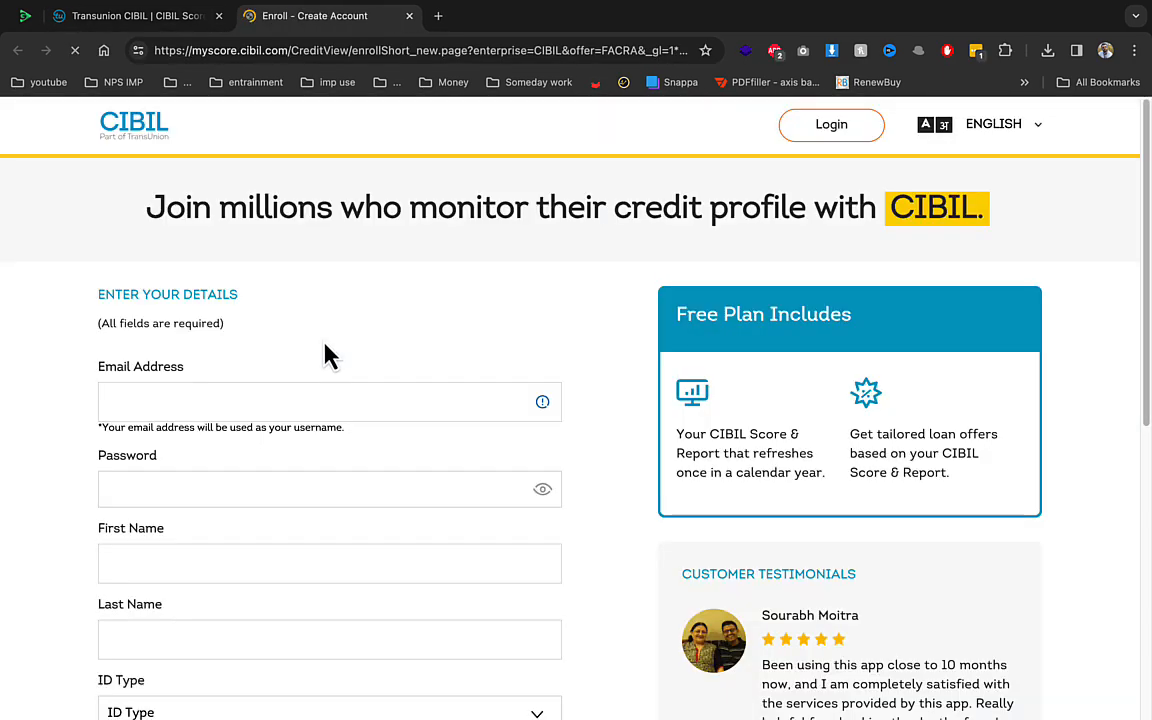
{"action": "scroll", "coordinate": [300, 362], "scroll_direction": "down", "scroll_amount": 2}
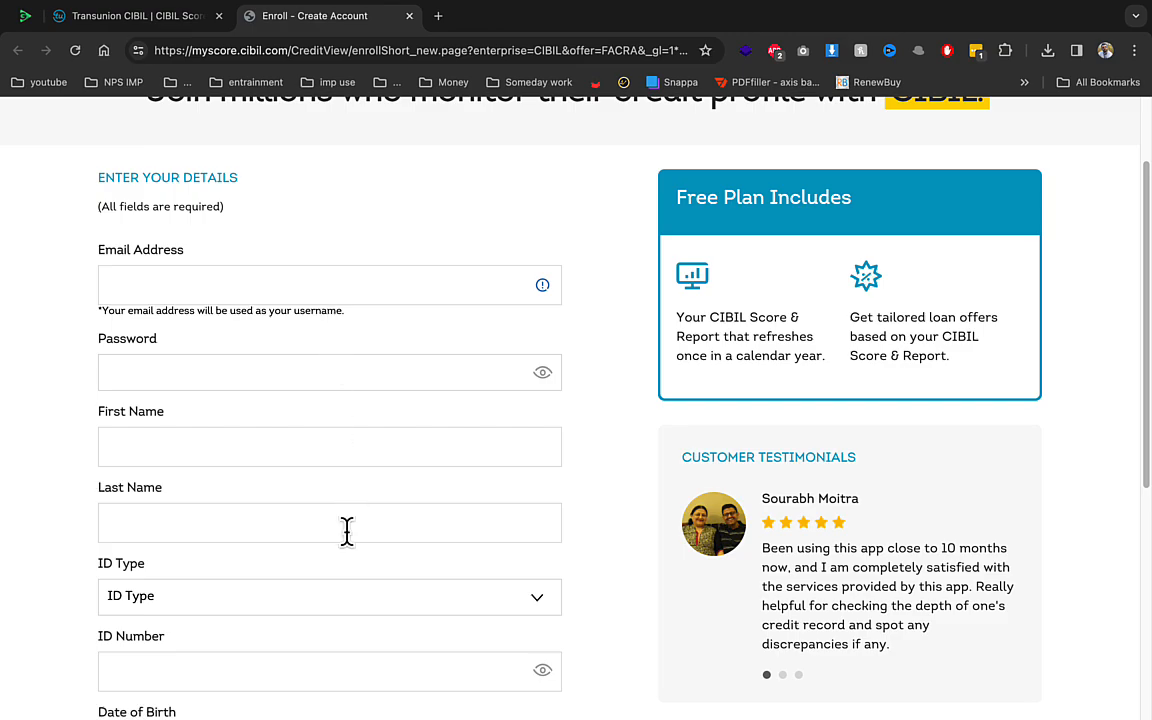
{"action": "scroll", "coordinate": [170, 345], "scroll_direction": "down", "scroll_amount": 2}
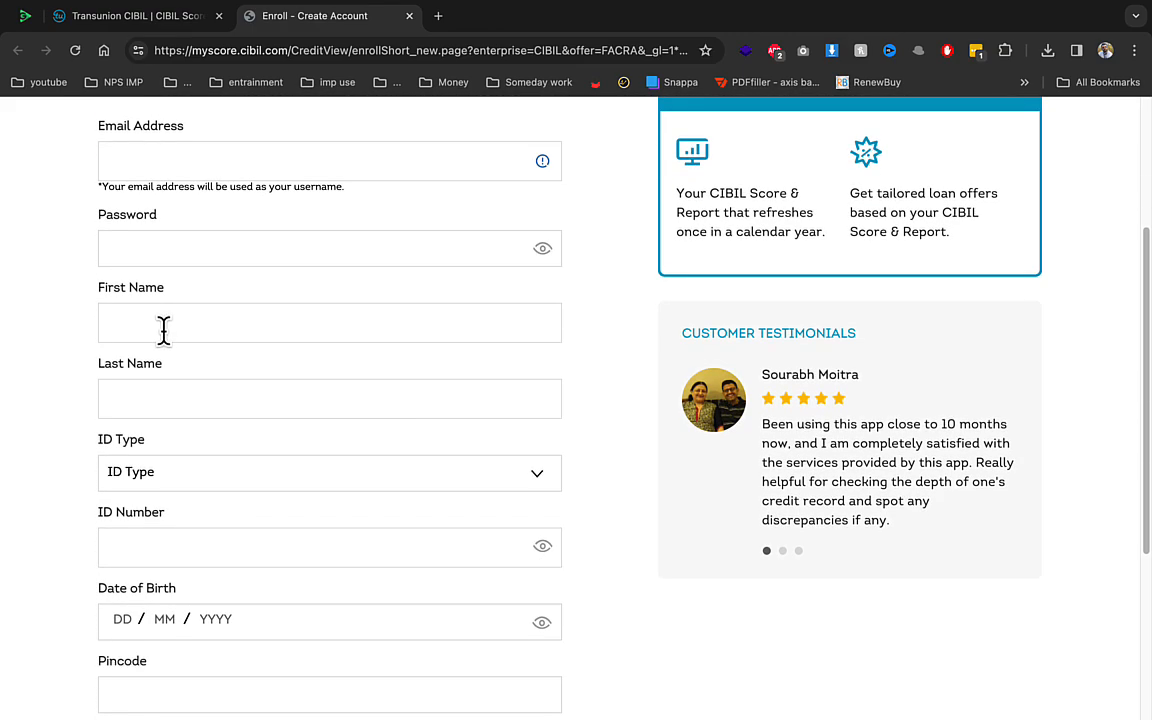
{"action": "left_click", "coordinate": [180, 474]}
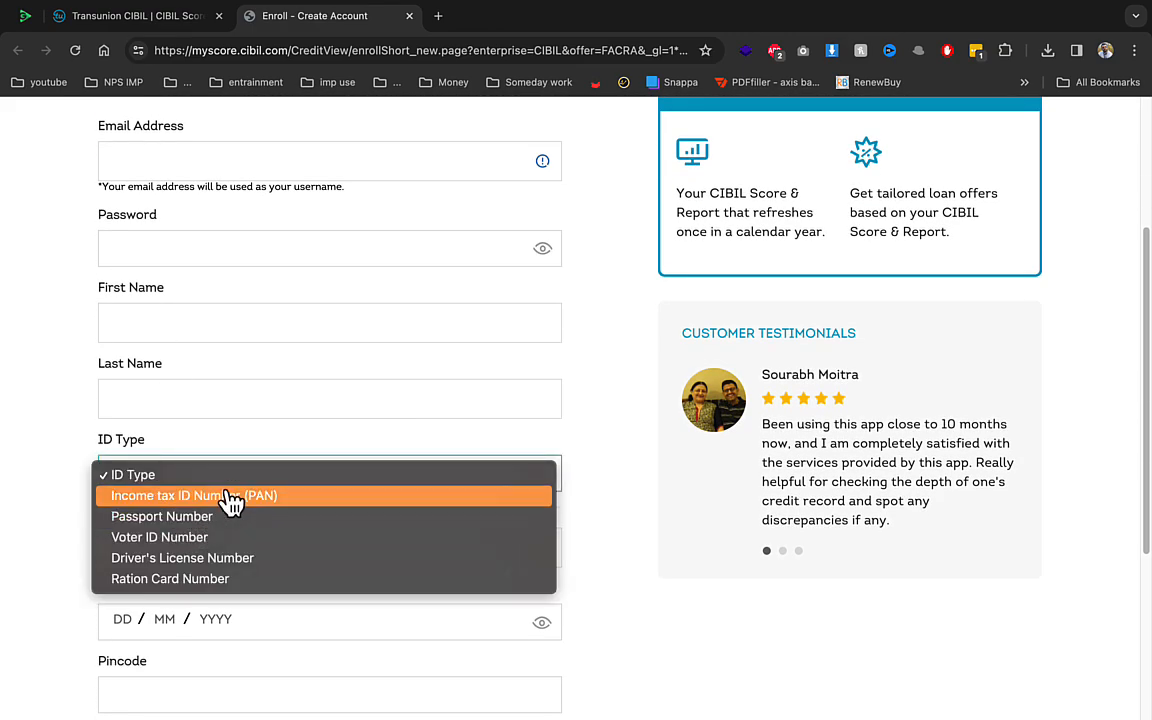
{"action": "left_click", "coordinate": [225, 497]}
- Fill in the e-mail address and submit the sign-up details with Accept and Continue
{"action": "scroll", "coordinate": [189, 532], "scroll_direction": "down", "scroll_amount": 3}
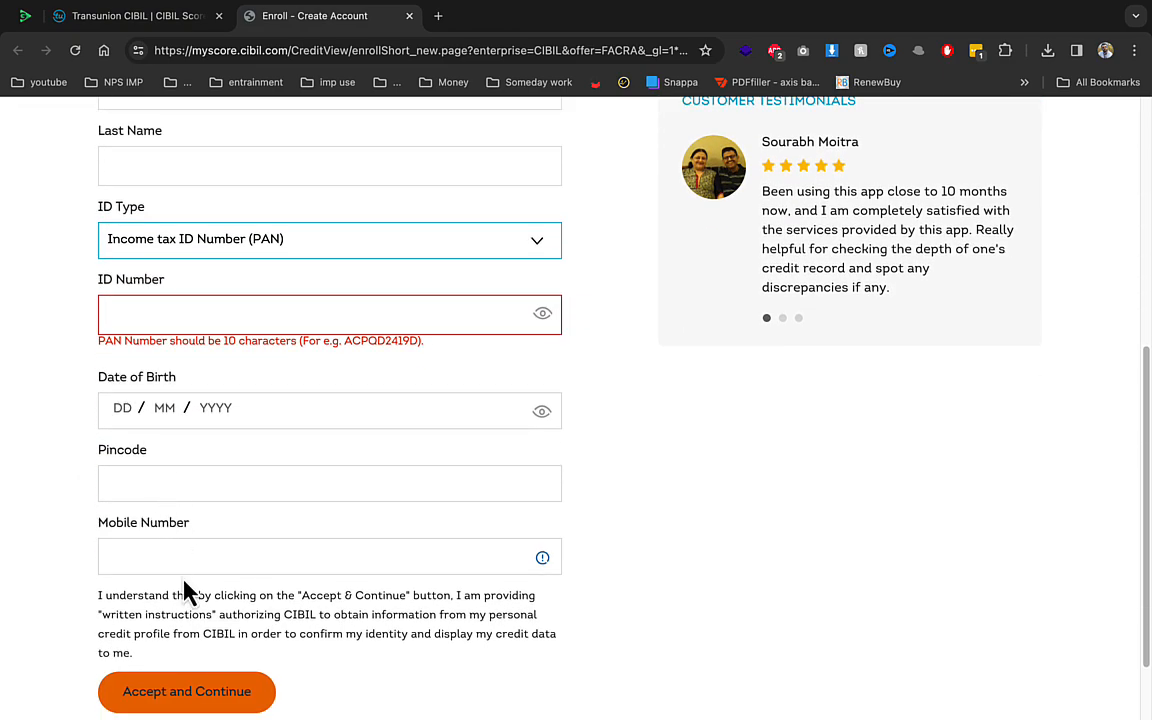
{"action": "scroll", "coordinate": [222, 530], "scroll_direction": "up", "scroll_amount": 2}
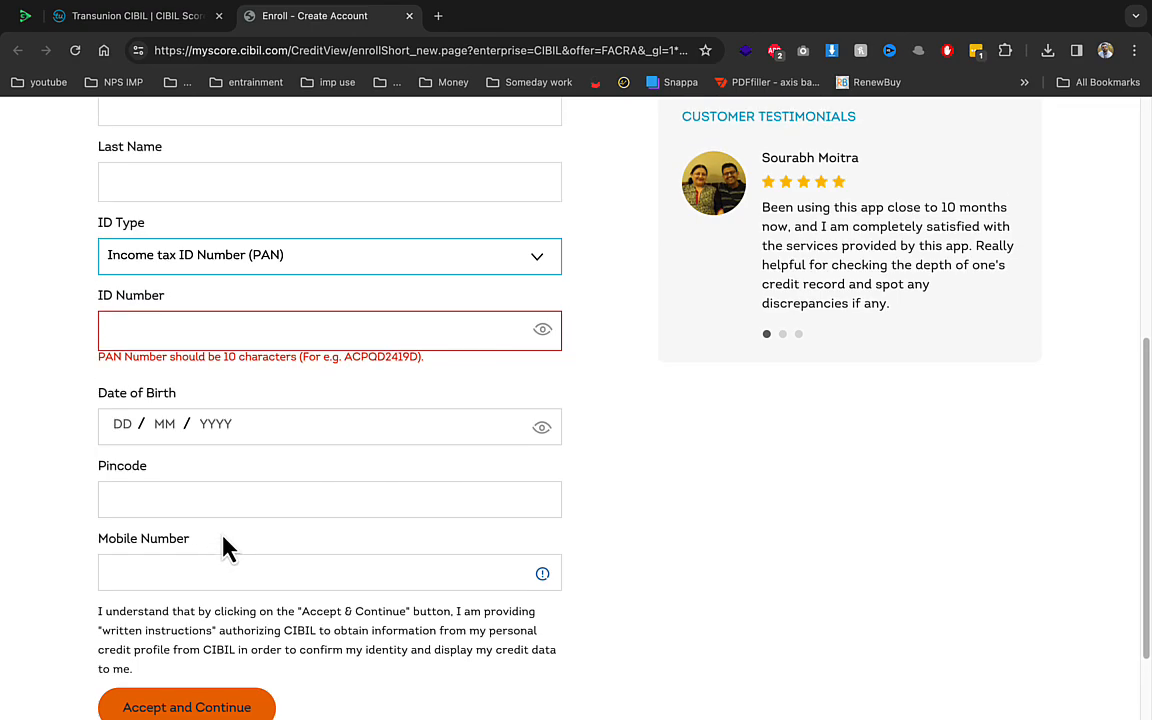
{"action": "scroll", "coordinate": [240, 400], "scroll_direction": "up", "scroll_amount": 2}
{"action": "left_click", "coordinate": [229, 257]}
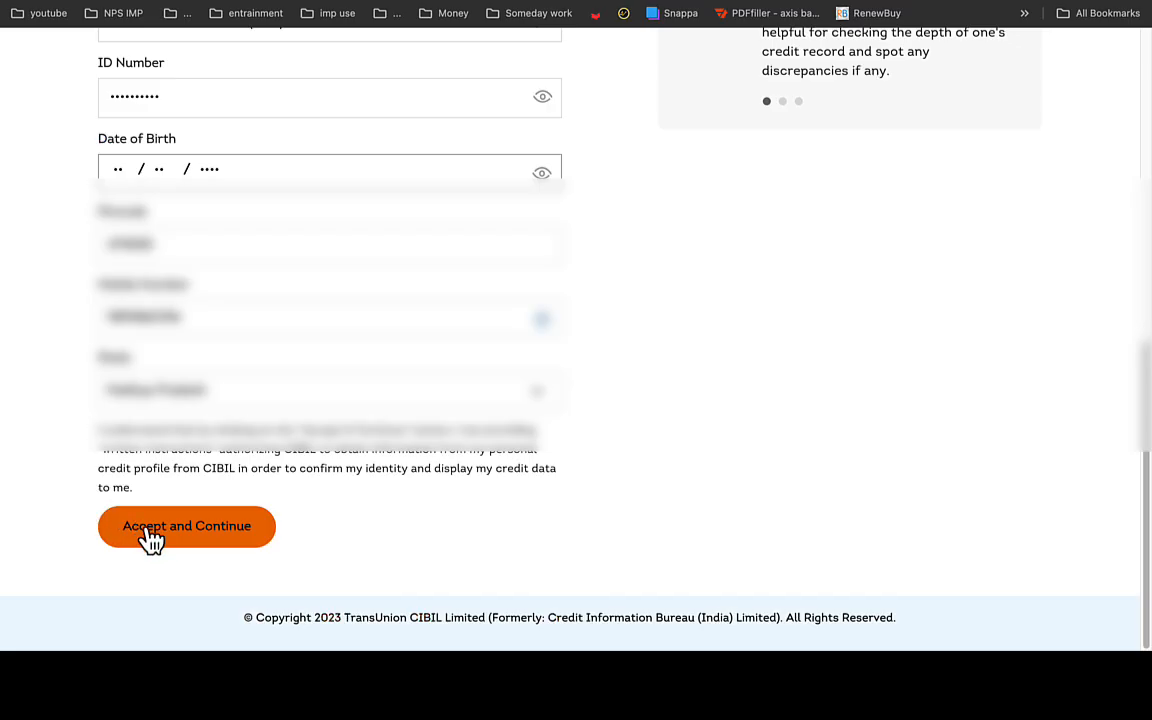
{"action": "left_click", "coordinate": [150, 537]}
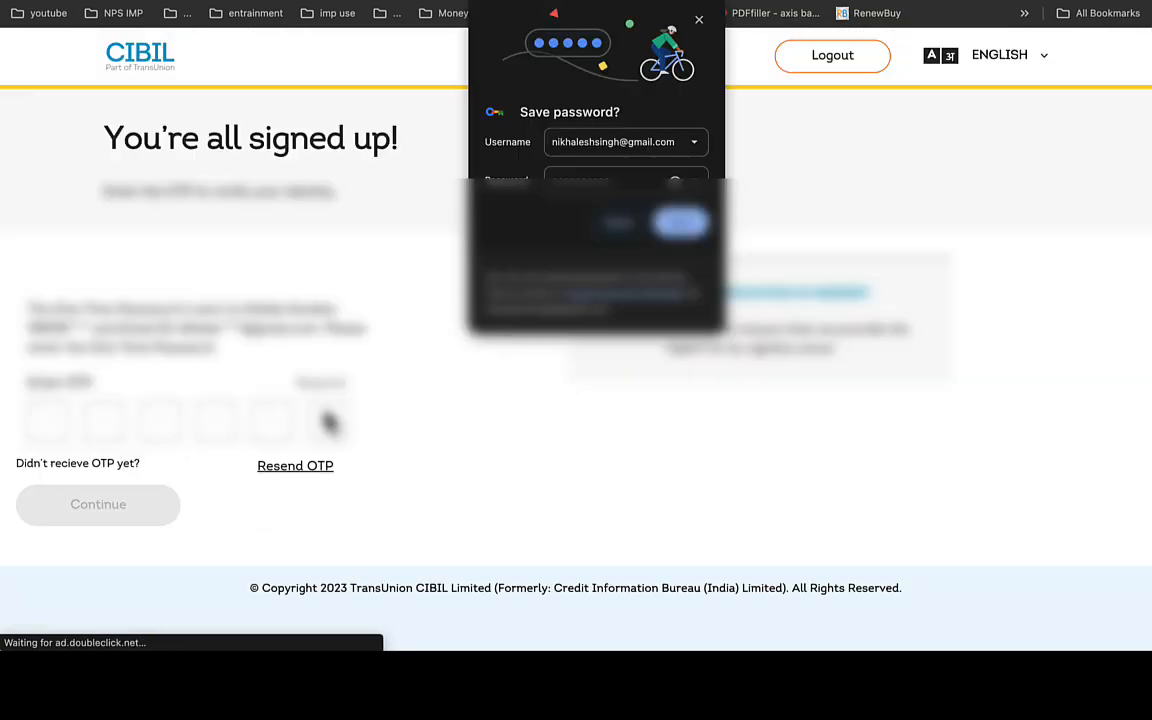
- Dismiss the save-password prompt, then enter and submit the six-digit OTP
{"action": "left_click", "coordinate": [612, 226]}
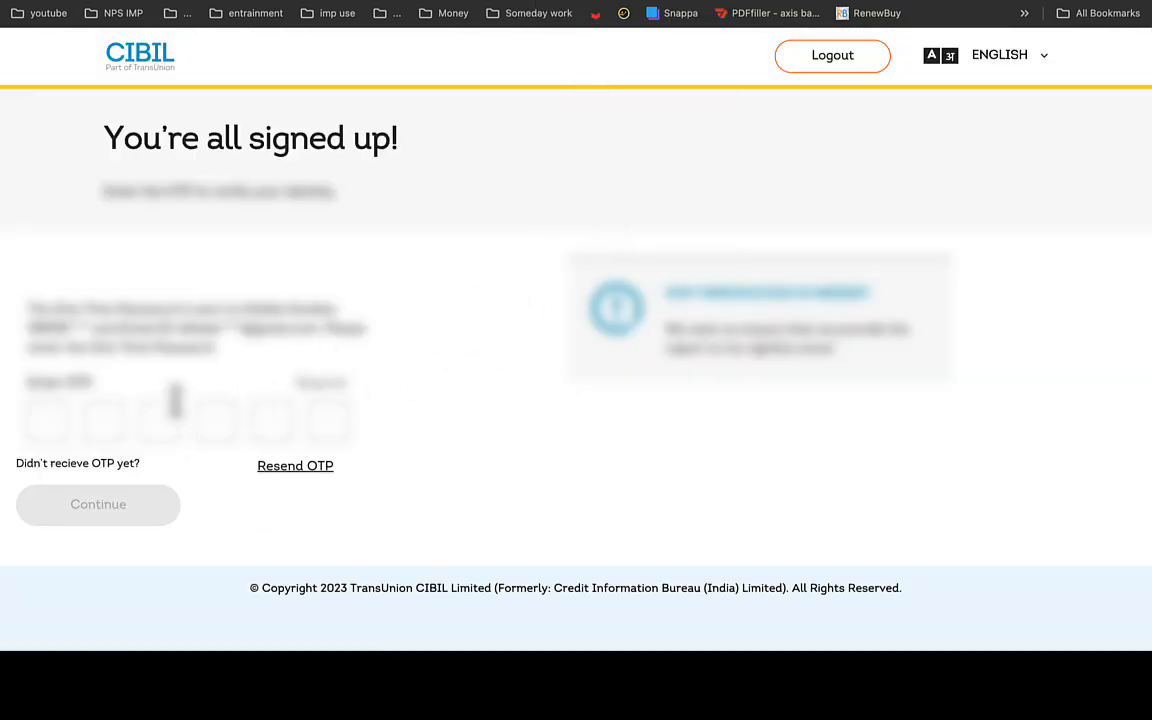
{"action": "left_click", "coordinate": [49, 422]}
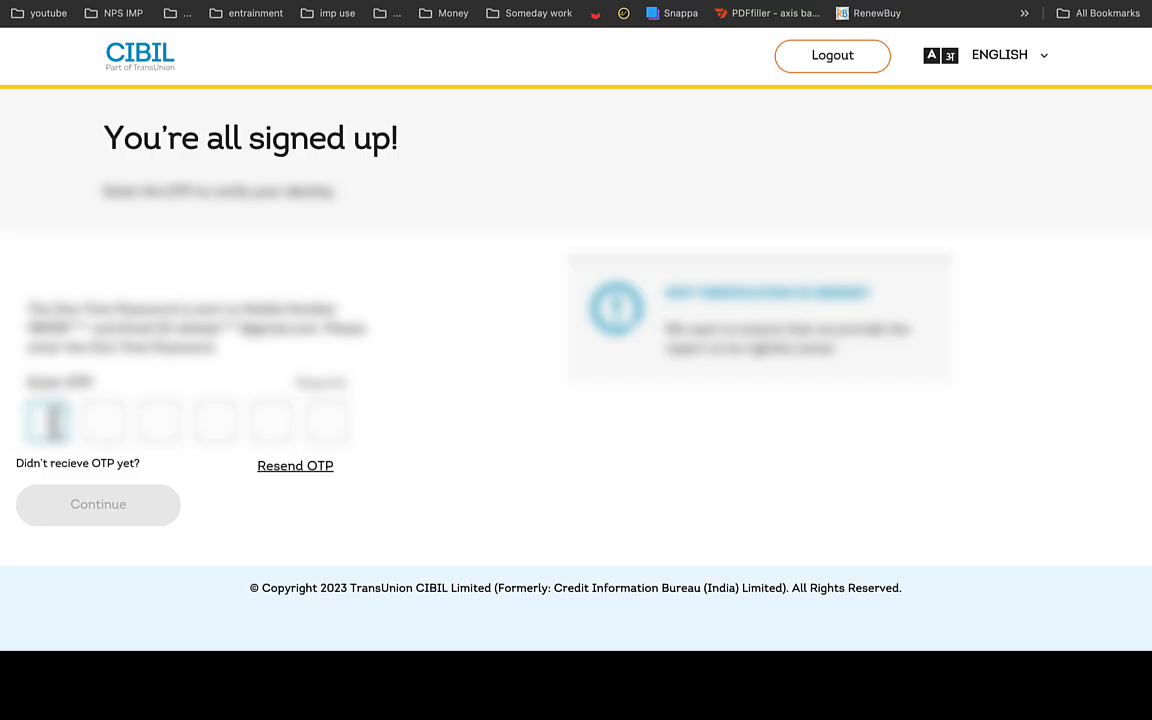
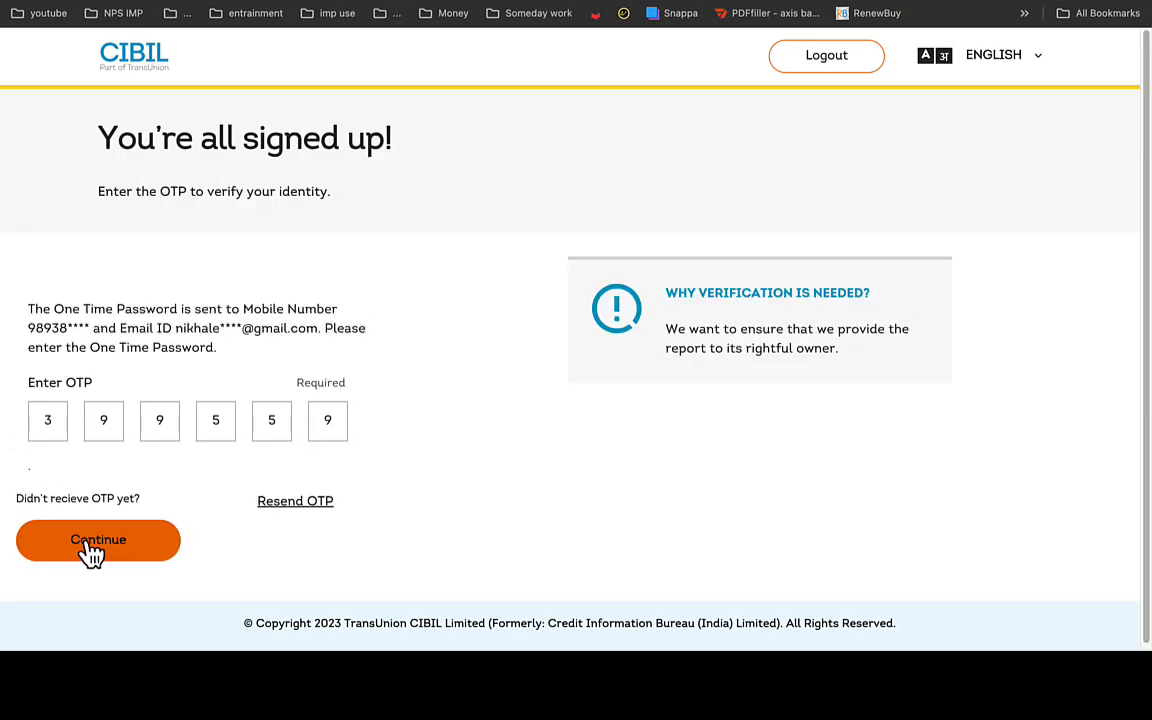
{"action": "left_click", "coordinate": [92, 545]}
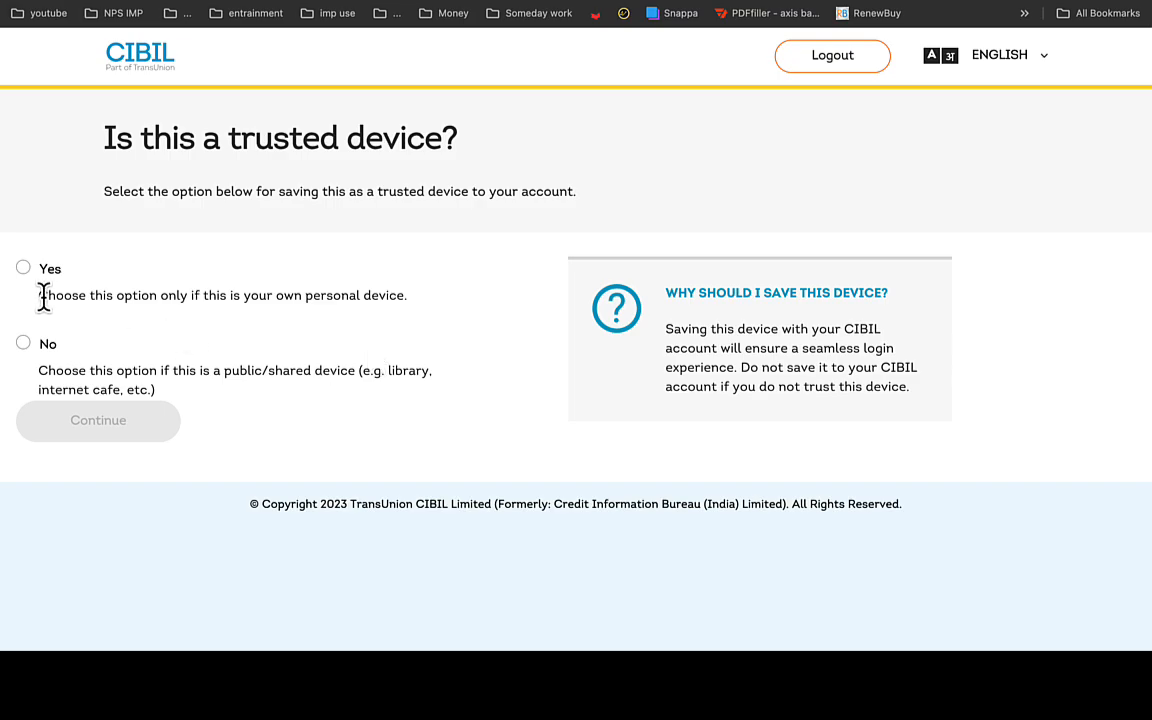
- Mark this as a trusted device, go to the dashboard, and finish the welcome tour
{"action": "left_click", "coordinate": [24, 269]}
{"action": "left_click", "coordinate": [94, 420]}
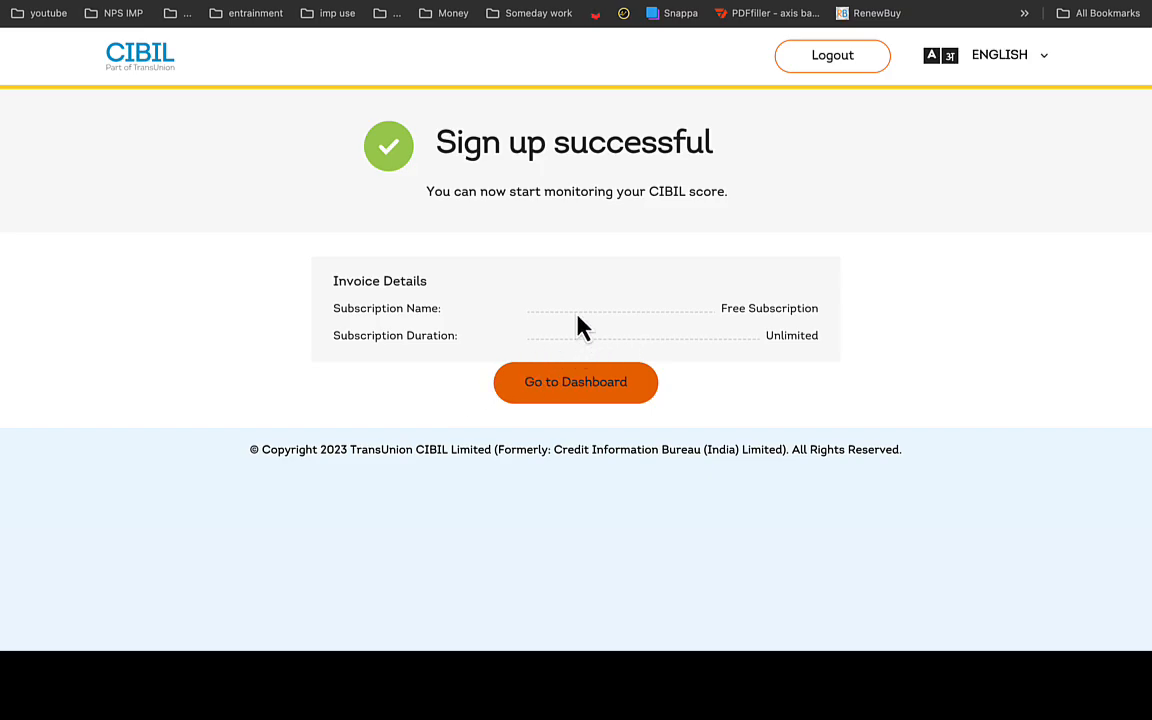
{"action": "left_click", "coordinate": [614, 387]}
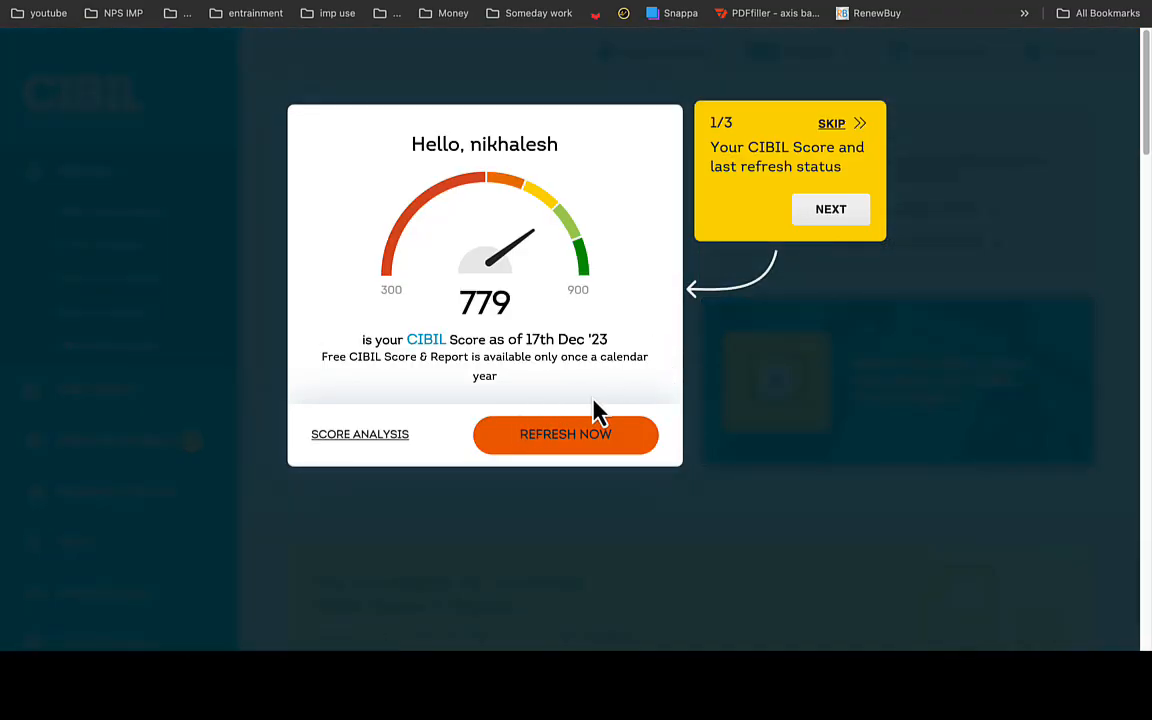
{"action": "left_click", "coordinate": [812, 216]}
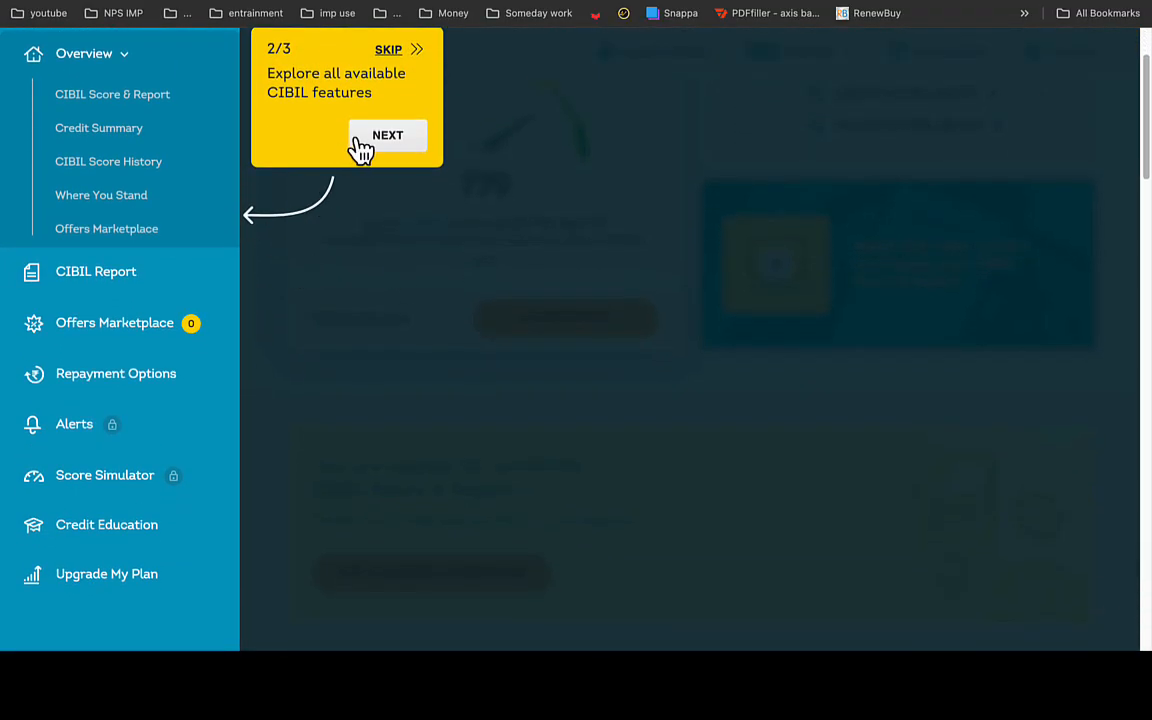
{"action": "left_click", "coordinate": [362, 142]}
{"action": "left_click", "coordinate": [873, 384]}
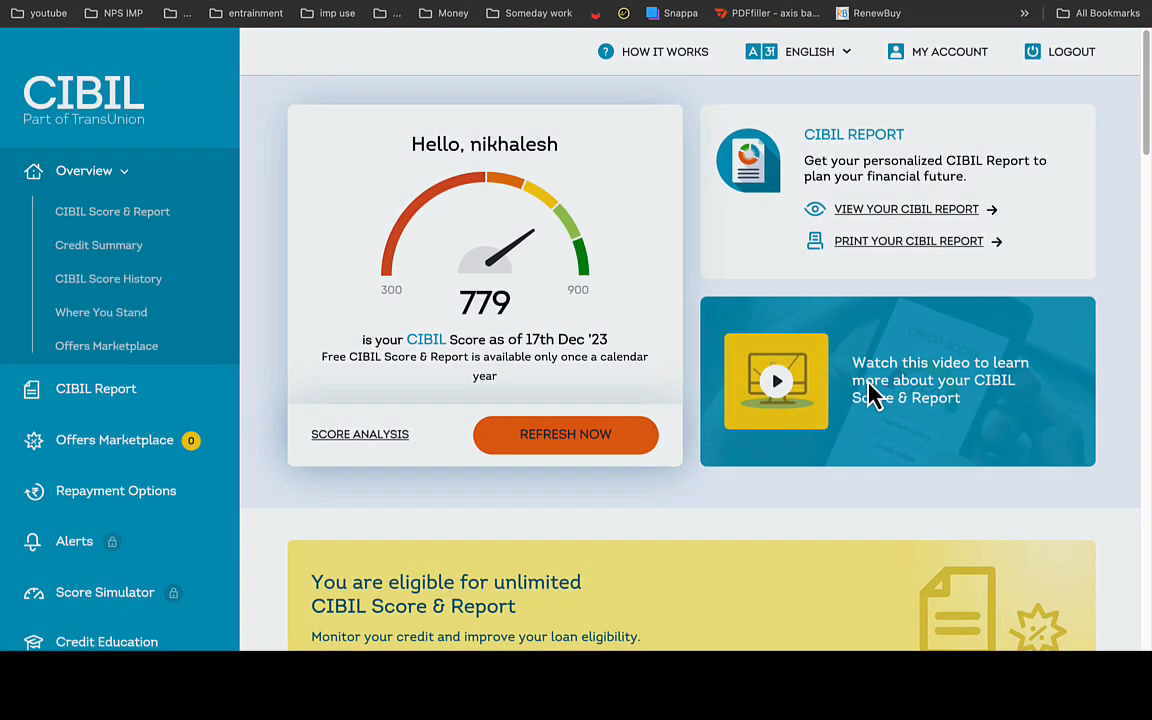
- View the upgrade plan options, then open the CIBIL Report listing AXIS BANK and IDFC FIRST BANK accounts
{"action": "left_click", "coordinate": [585, 444]}
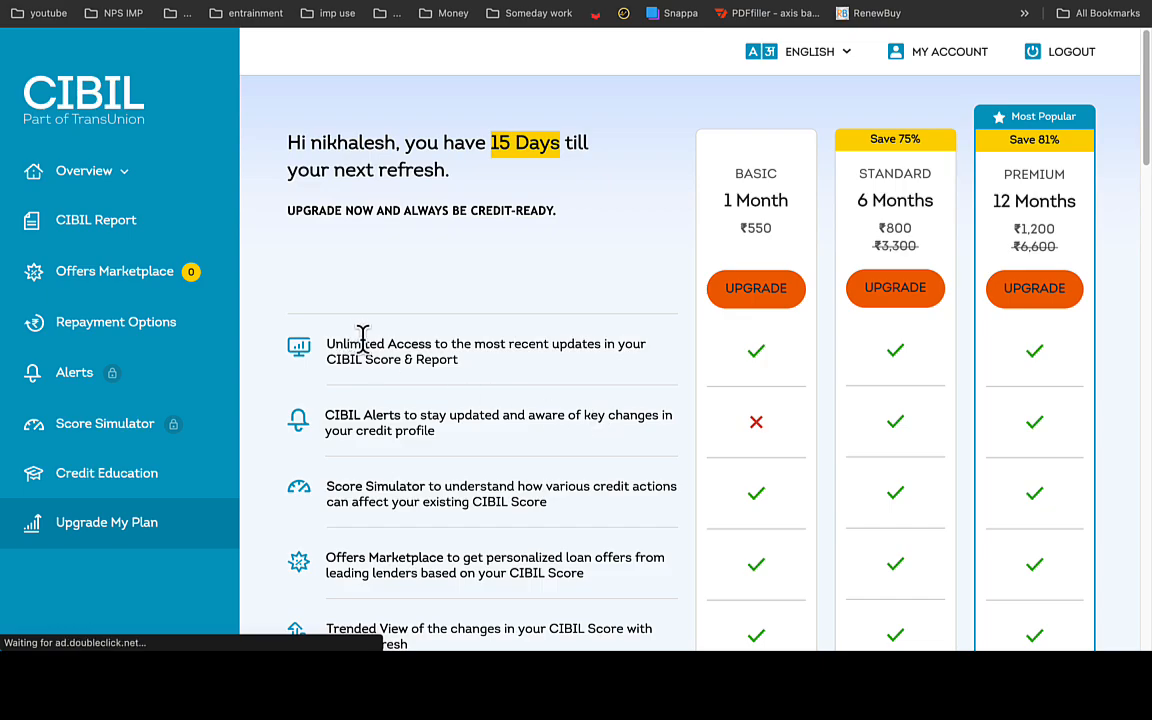
{"action": "scroll", "coordinate": [404, 339], "scroll_direction": "down", "scroll_amount": 3}
{"action": "scroll", "coordinate": [390, 350], "scroll_direction": "up", "scroll_amount": 2}
{"action": "scroll", "coordinate": [370, 343], "scroll_direction": "up", "scroll_amount": 2}
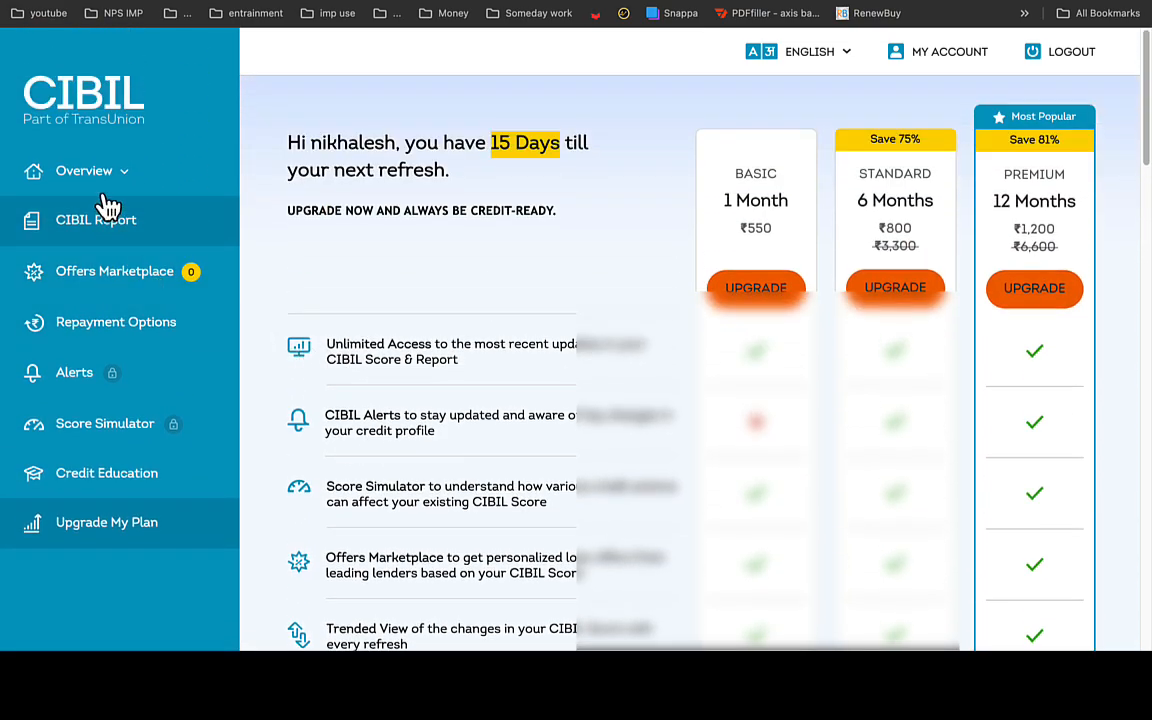
{"action": "left_click", "coordinate": [95, 220]}
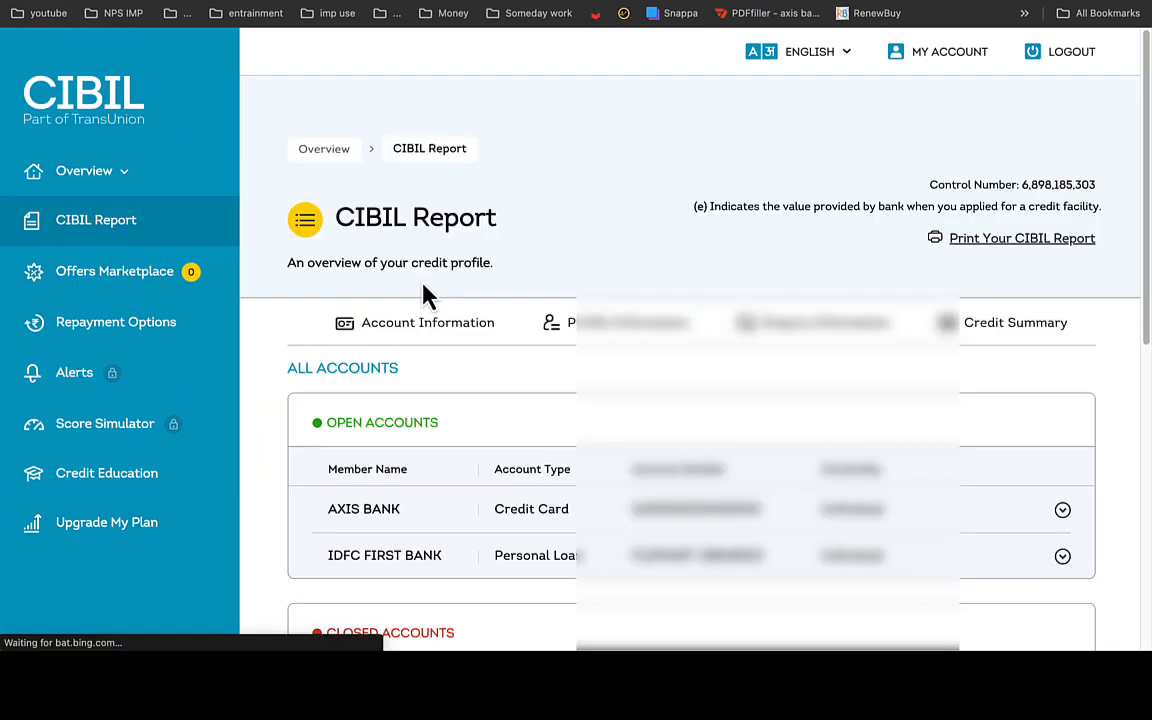
{"action": "scroll", "coordinate": [424, 352], "scroll_direction": "down", "scroll_amount": 1}
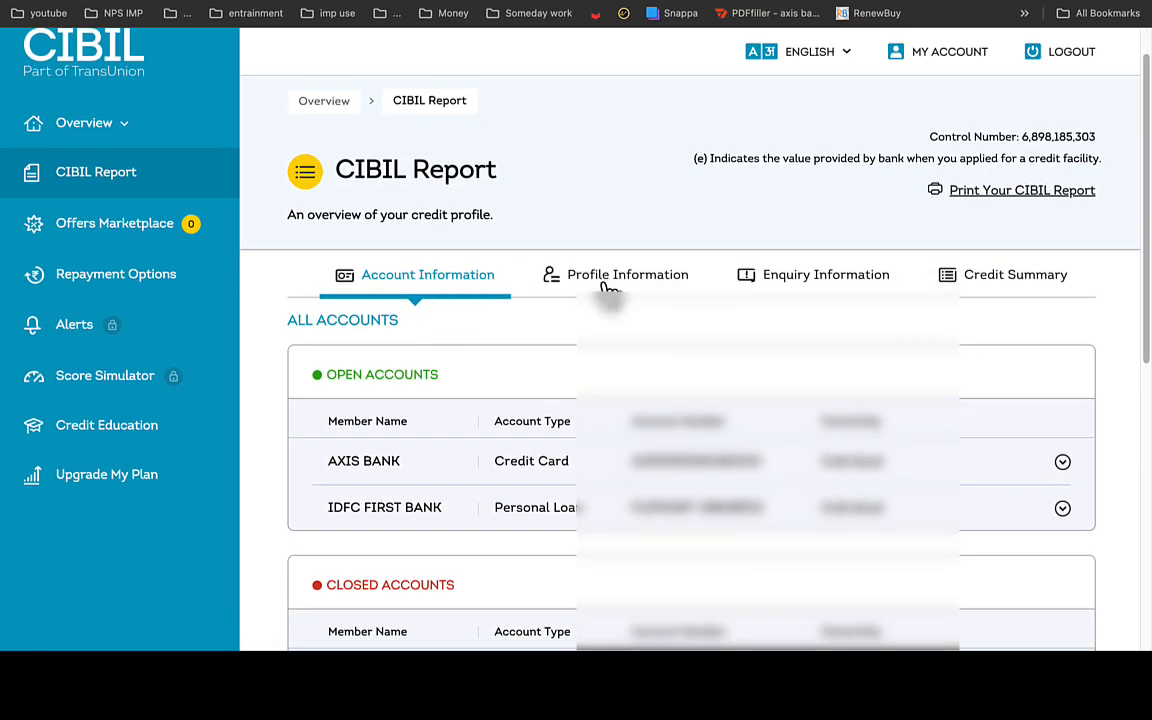
{"action": "left_click", "coordinate": [128, 142]}
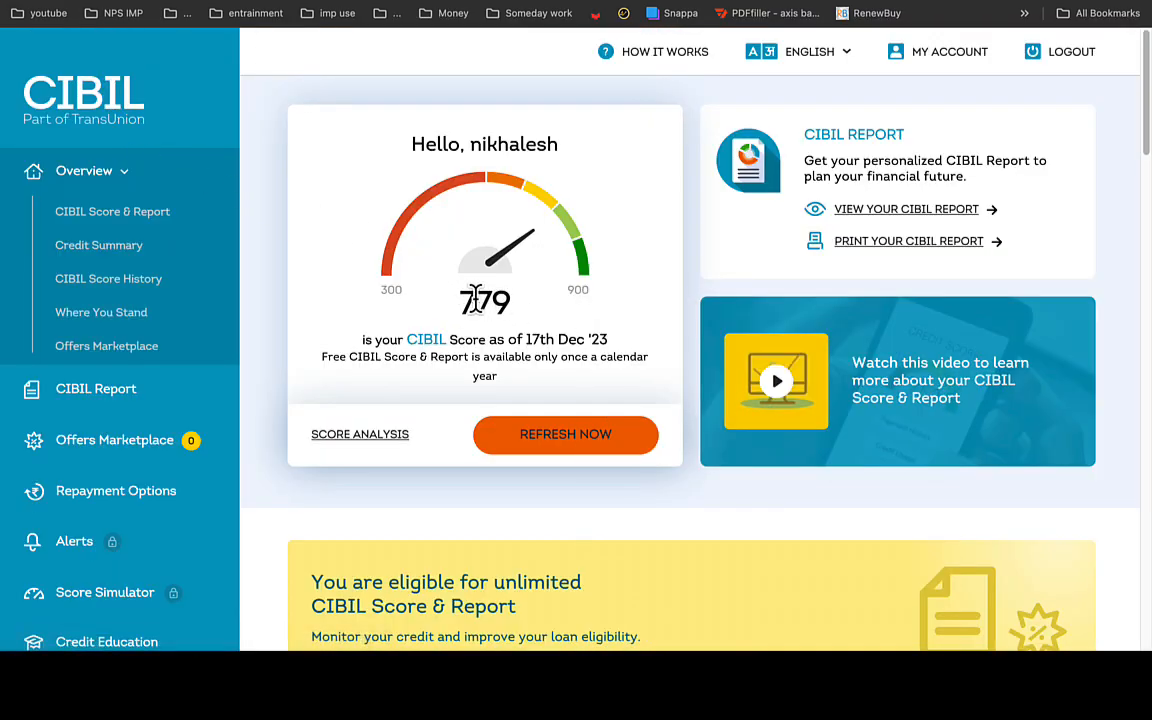
{"action": "left_click_drag", "start_coordinate": [474, 300], "coordinate": [512, 304]}
{"action": "left_click", "coordinate": [510, 308]}
{"action": "scroll", "coordinate": [512, 319], "scroll_direction": "down", "scroll_amount": 2}
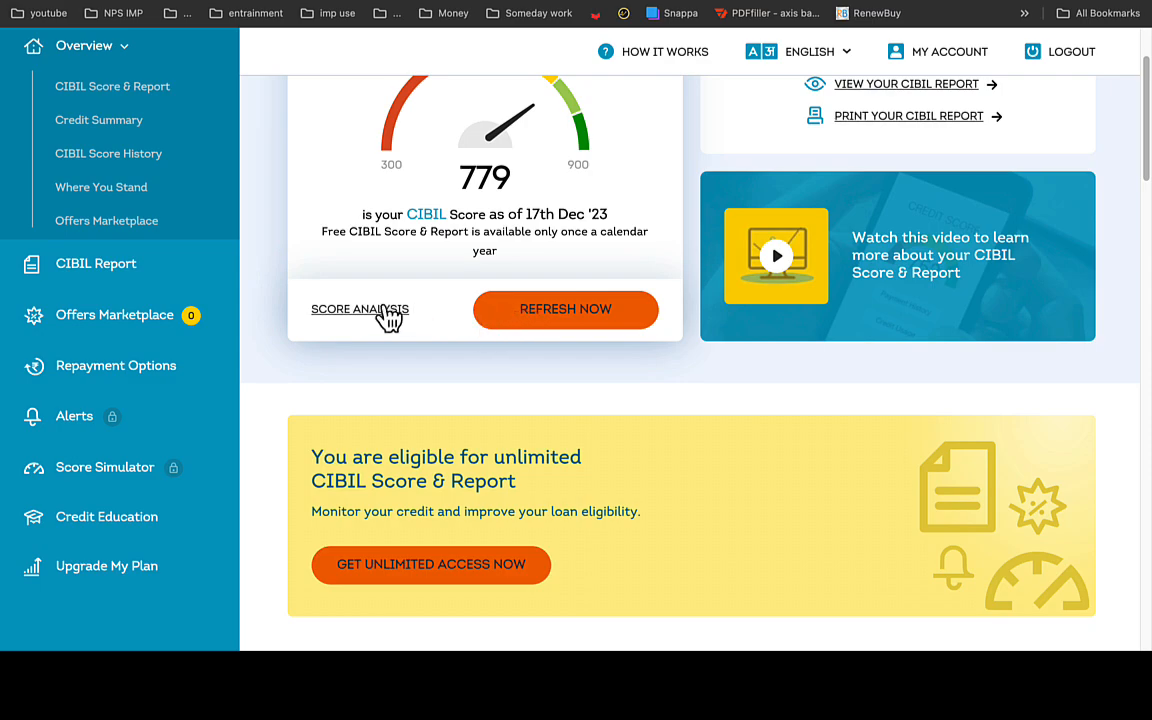
{"action": "scroll", "coordinate": [525, 362], "scroll_direction": "down", "scroll_amount": 3}
{"action": "scroll", "coordinate": [525, 362], "scroll_direction": "down", "scroll_amount": 4}
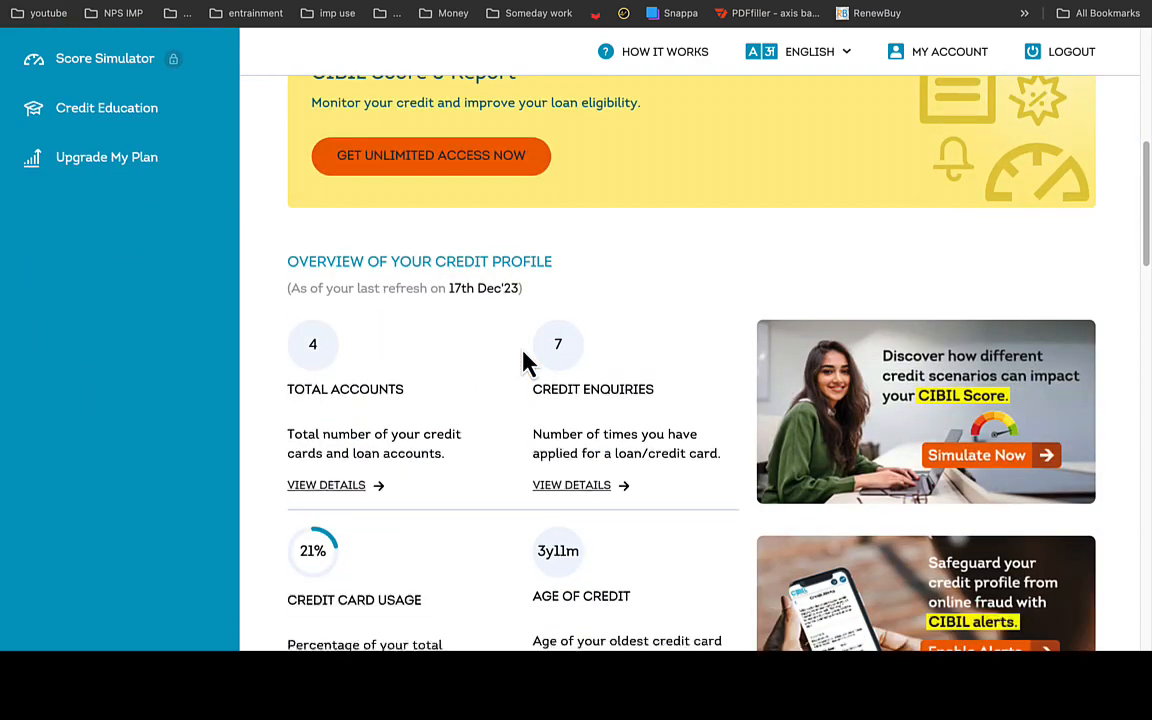
{"action": "scroll", "coordinate": [525, 362], "scroll_direction": "down", "scroll_amount": 4}
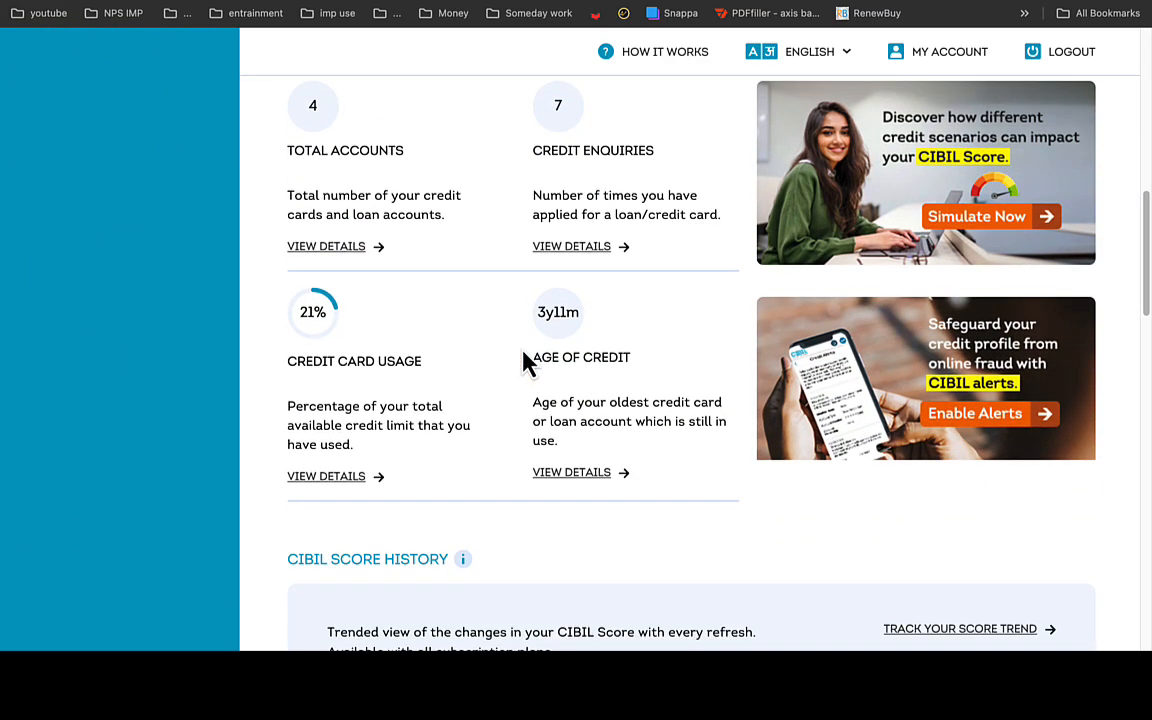
{"action": "scroll", "coordinate": [525, 362], "scroll_direction": "up", "scroll_amount": 5}
{"action": "scroll", "coordinate": [525, 362], "scroll_direction": "down", "scroll_amount": 2}
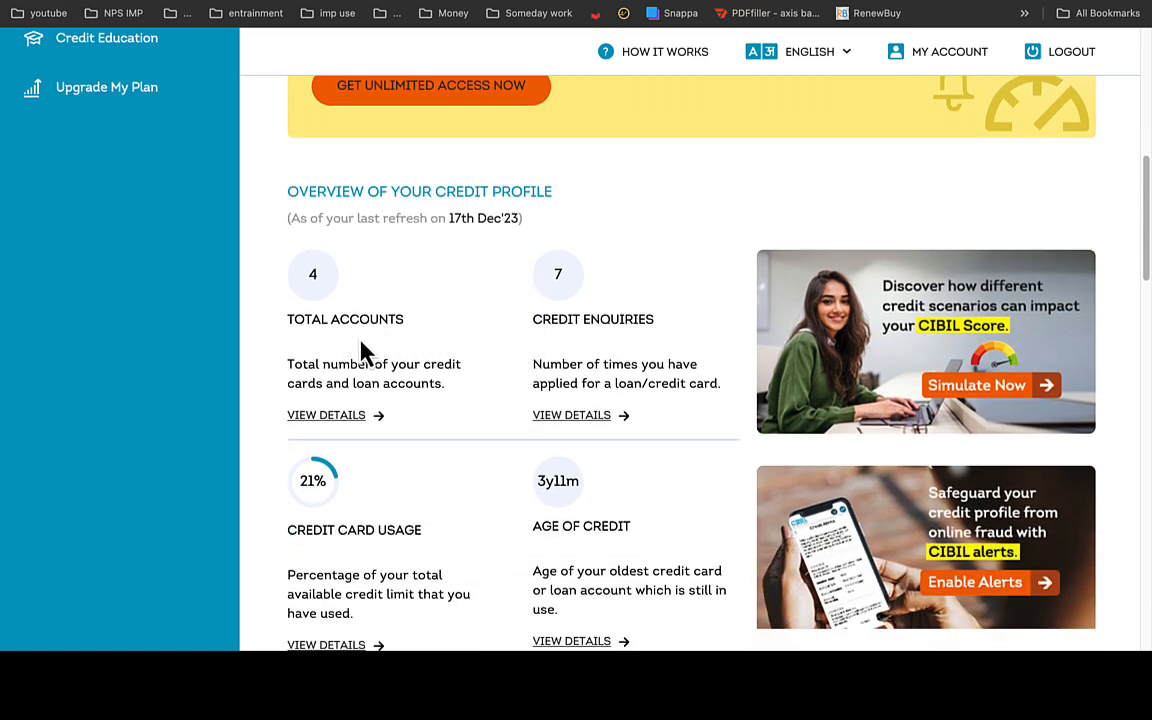
{"action": "left_click_drag", "start_coordinate": [541, 366], "coordinate": [645, 368]}
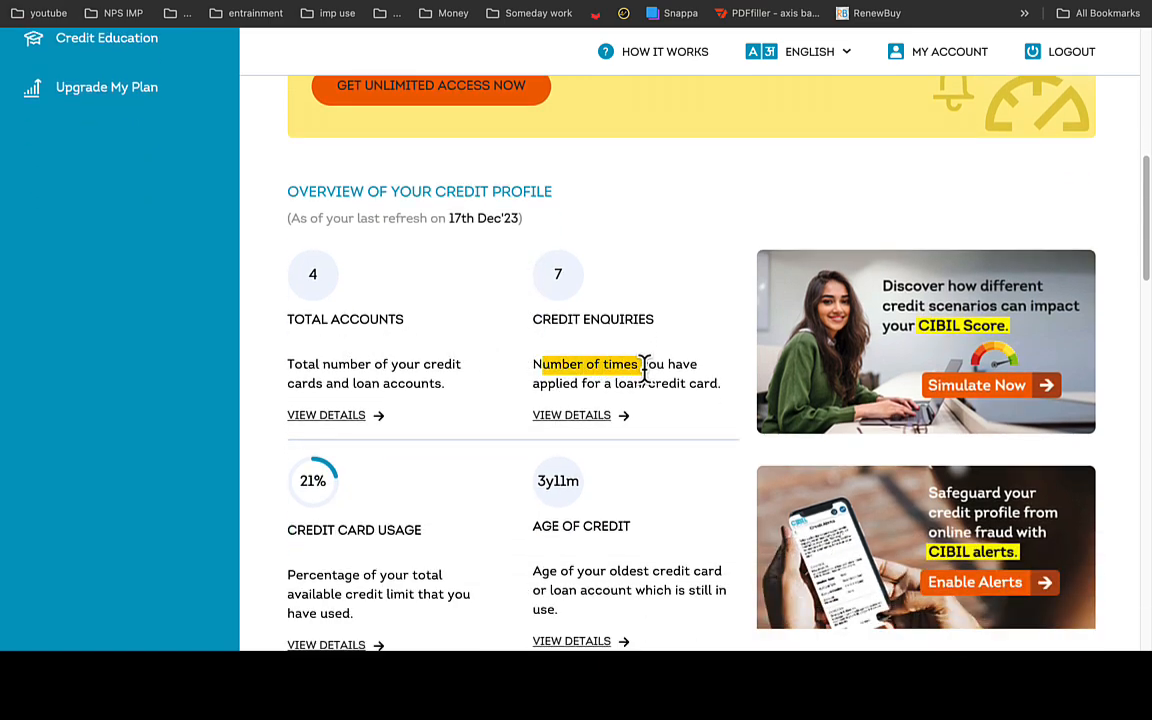
{"action": "scroll", "coordinate": [645, 368], "scroll_direction": "down", "scroll_amount": 2}
{"action": "left_click_drag", "start_coordinate": [533, 470], "coordinate": [640, 519]}
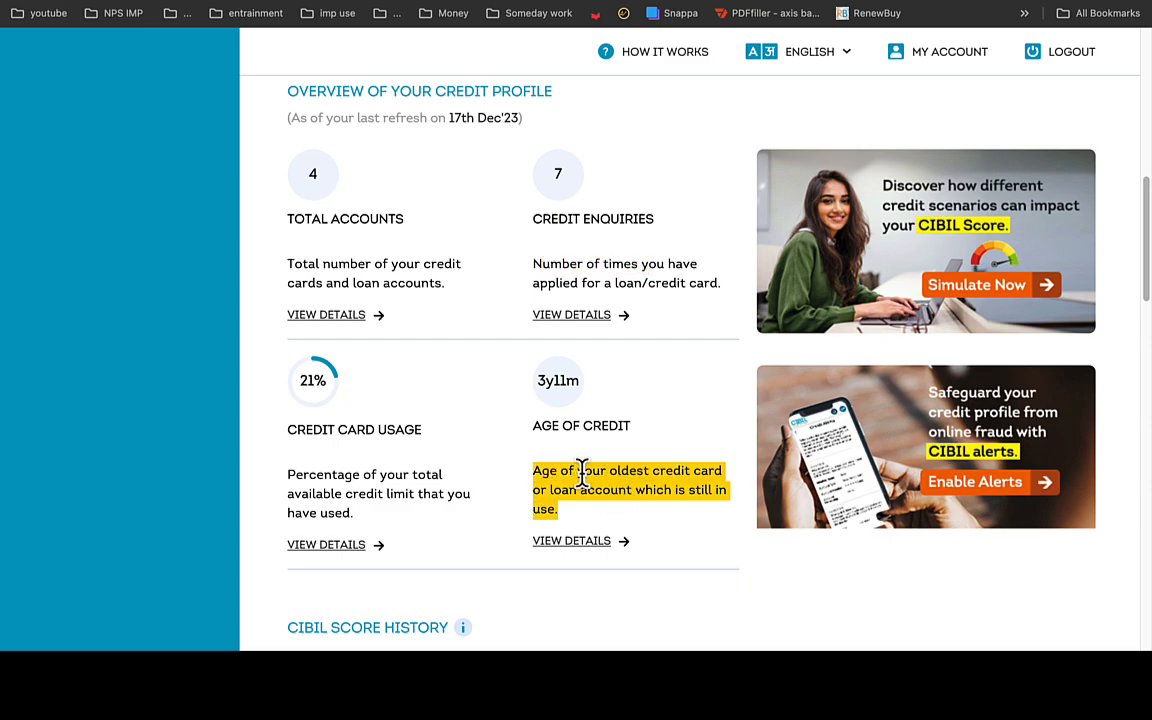
{"action": "scroll", "coordinate": [581, 472], "scroll_direction": "down", "scroll_amount": 5}
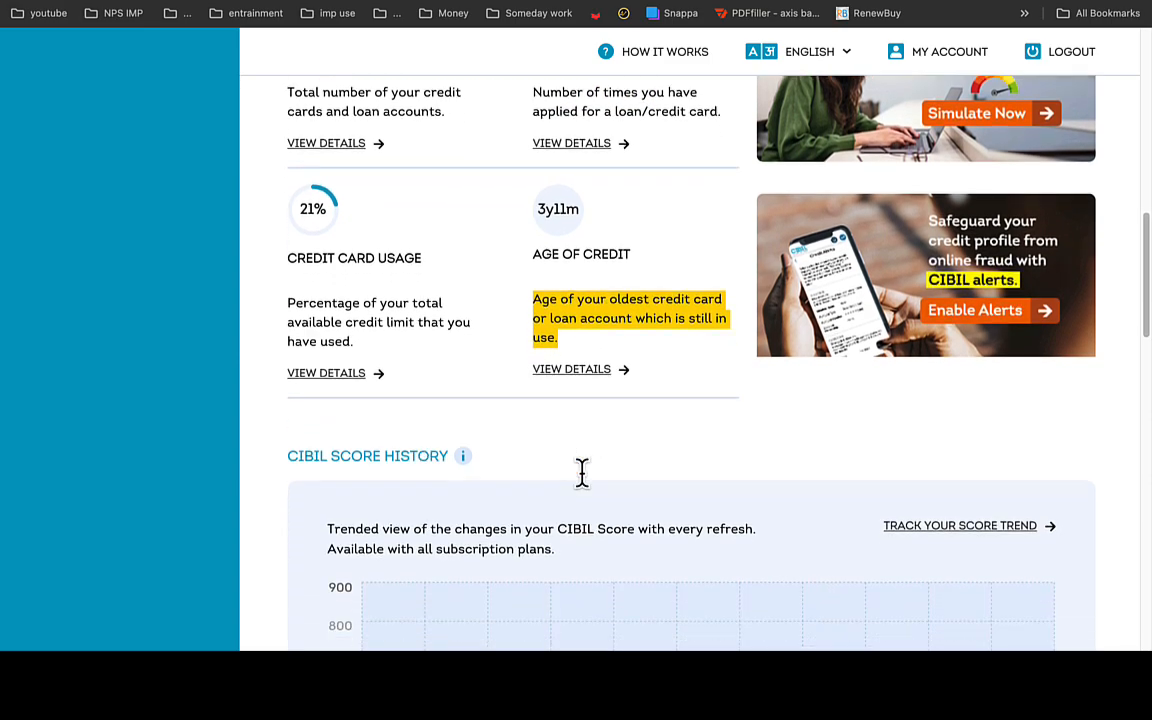
{"action": "scroll", "coordinate": [450, 301], "scroll_direction": "down", "scroll_amount": 7}
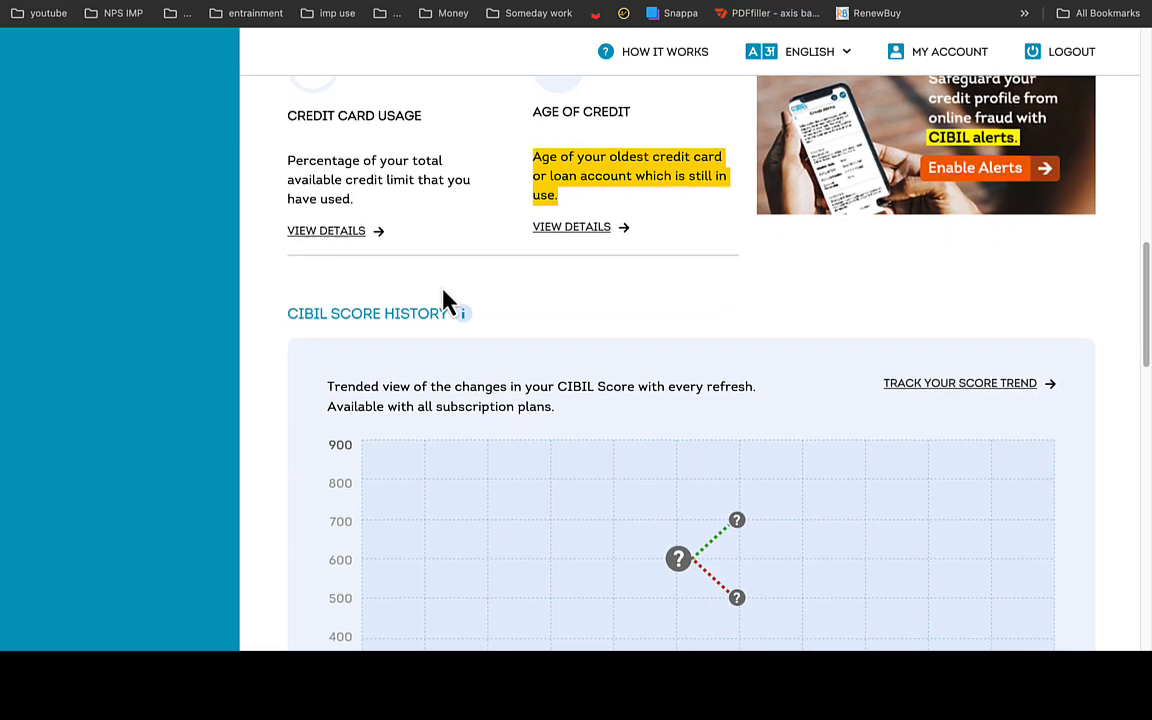
{"action": "scroll", "coordinate": [461, 290], "scroll_direction": "down", "scroll_amount": 7}
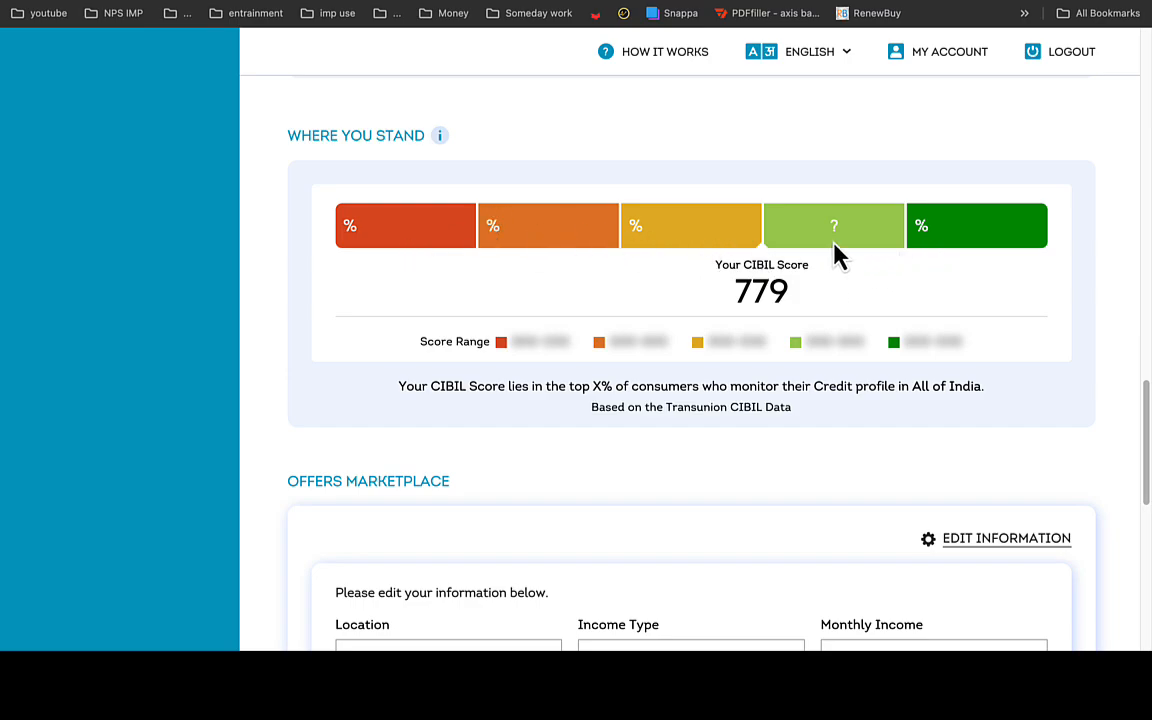
{"action": "scroll", "coordinate": [694, 303], "scroll_direction": "down", "scroll_amount": 4}
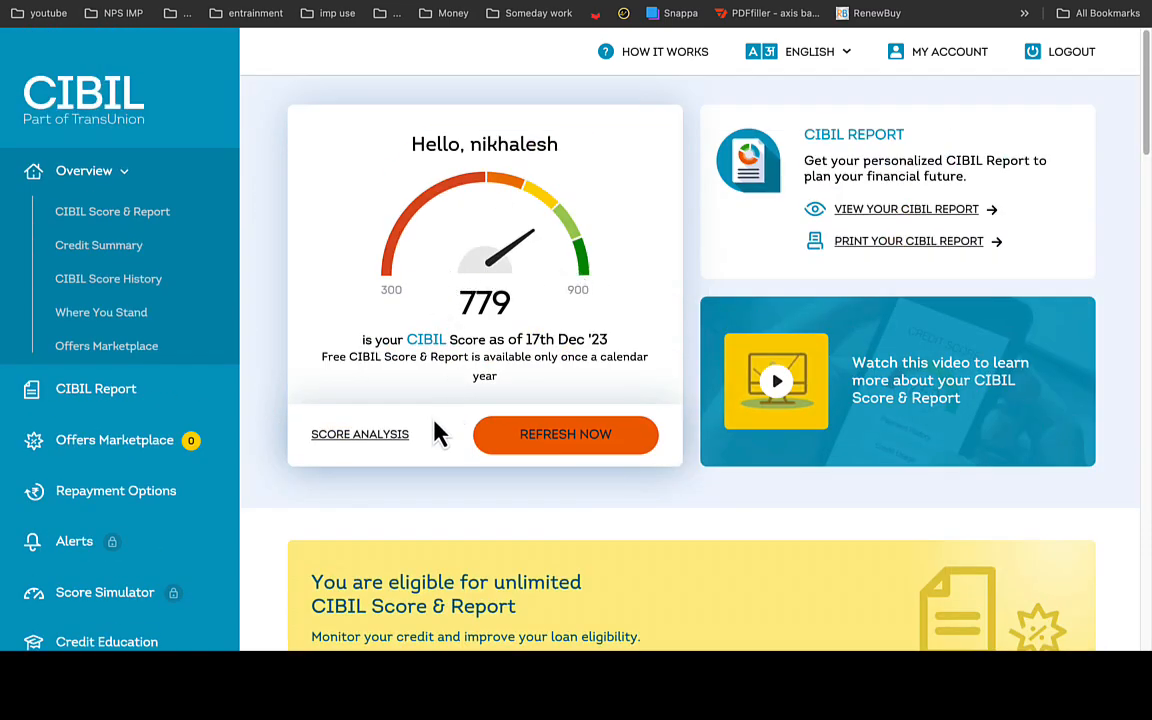
- Open Score Analysis for the 779 score and read through the factors affecting it
{"action": "left_click", "coordinate": [397, 437]}
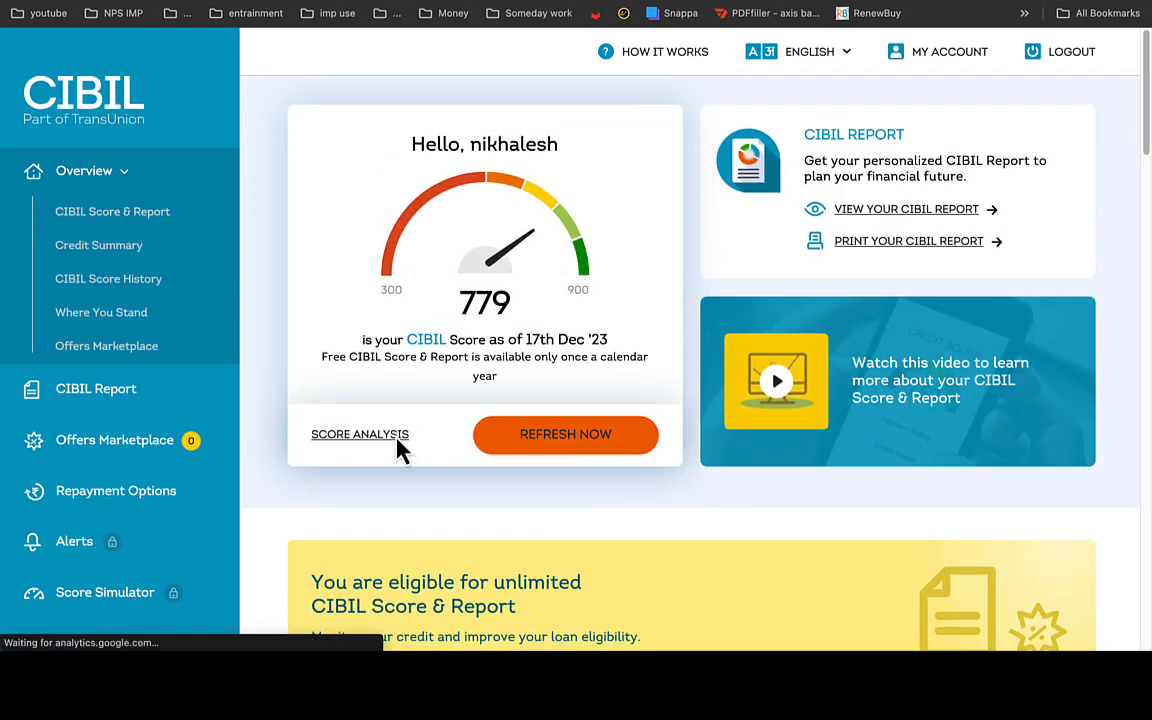
{"action": "scroll", "coordinate": [414, 347], "scroll_direction": "down", "scroll_amount": 5}
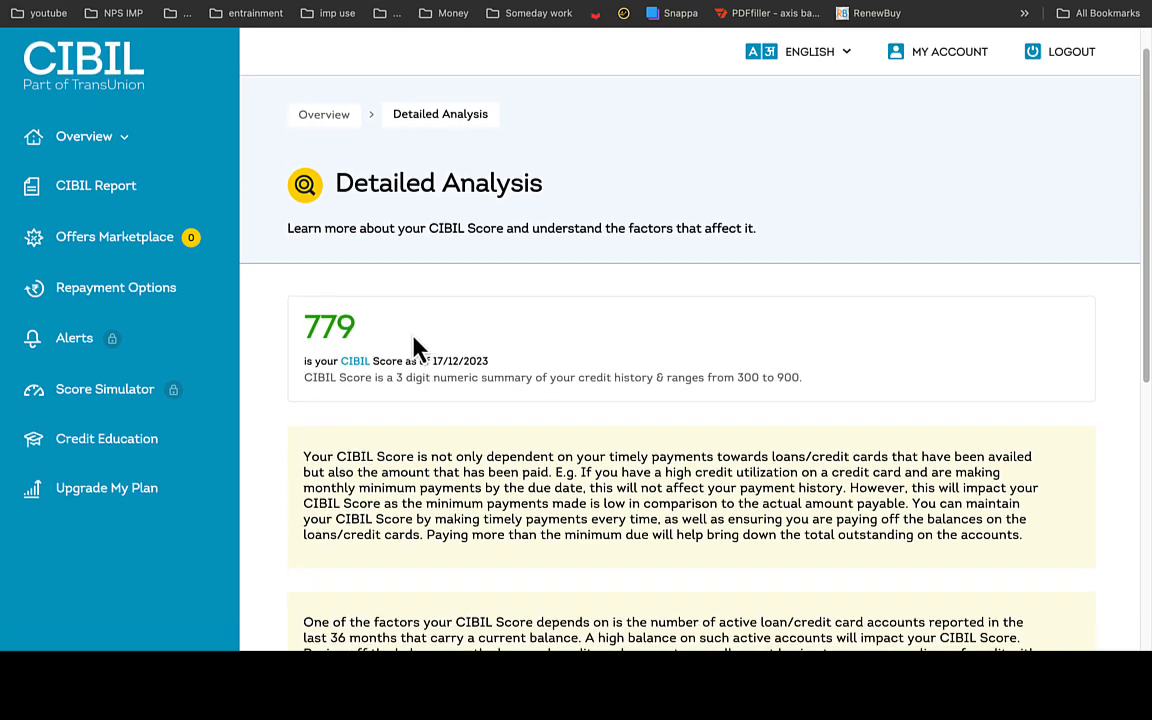
{"action": "scroll", "coordinate": [418, 347], "scroll_direction": "down", "scroll_amount": 1}
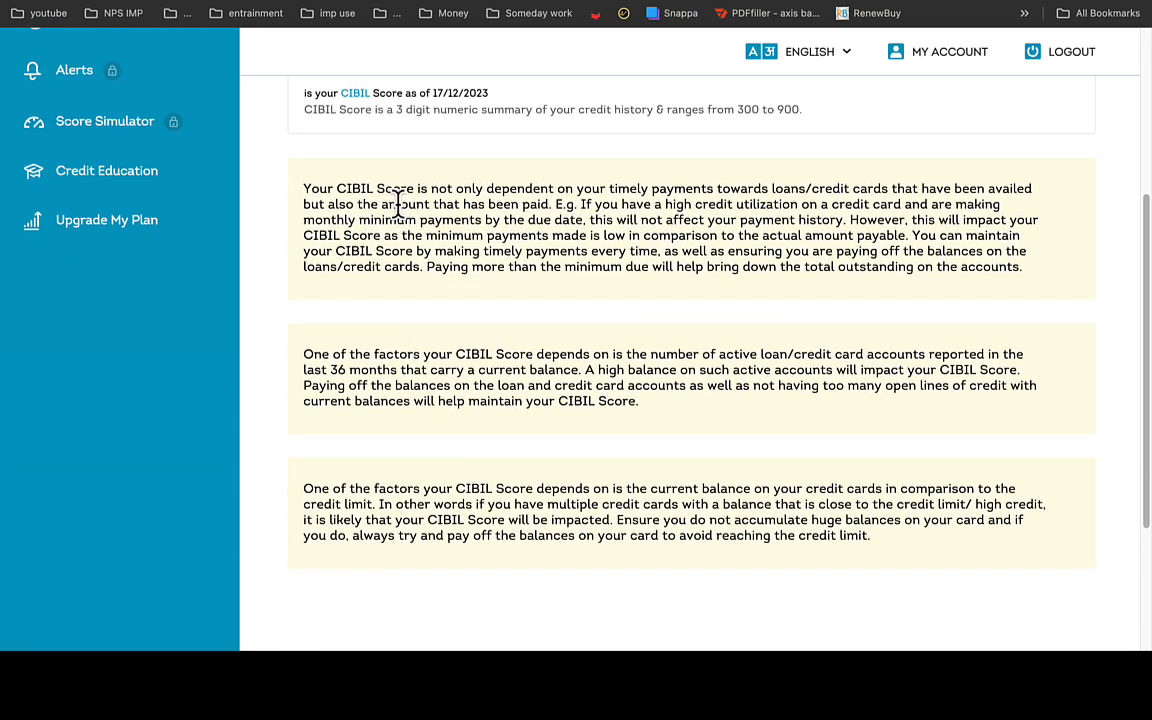
{"action": "scroll", "coordinate": [628, 212], "scroll_direction": "down", "scroll_amount": 1}
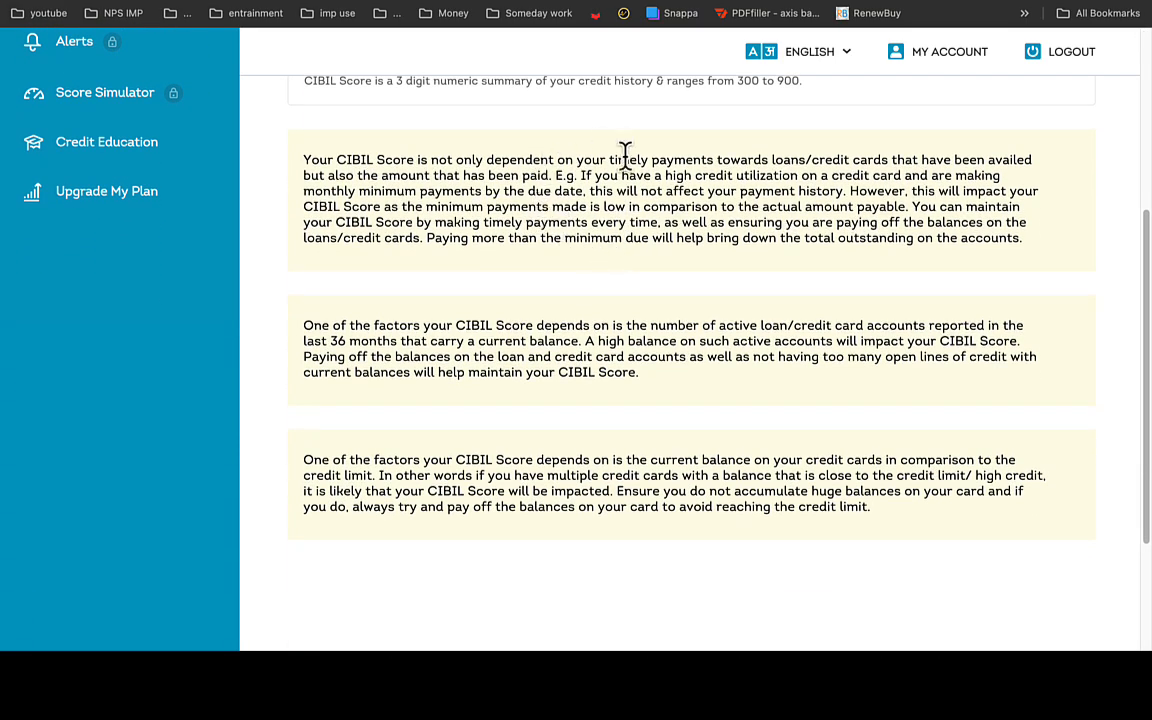
{"action": "scroll", "coordinate": [518, 300], "scroll_direction": "down", "scroll_amount": 3}
{"action": "scroll", "coordinate": [515, 287], "scroll_direction": "down", "scroll_amount": 1}
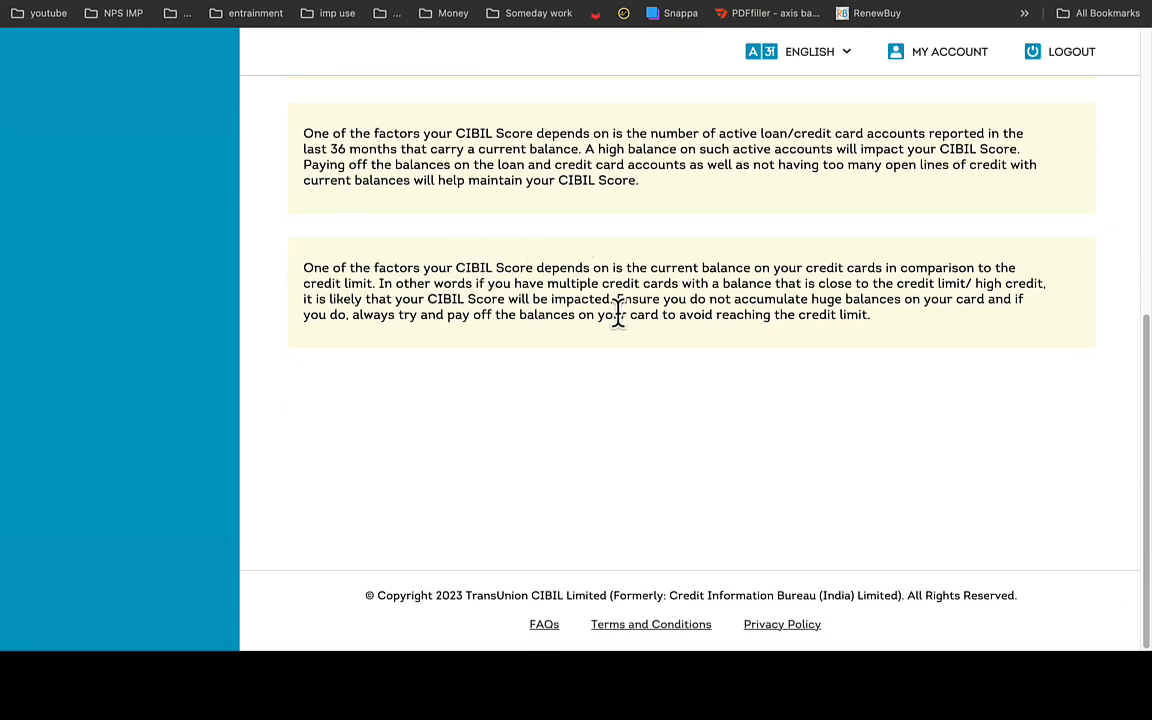
{"action": "scroll", "coordinate": [704, 350], "scroll_direction": "up", "scroll_amount": 1}
{"action": "scroll", "coordinate": [704, 362], "scroll_direction": "up", "scroll_amount": 8}
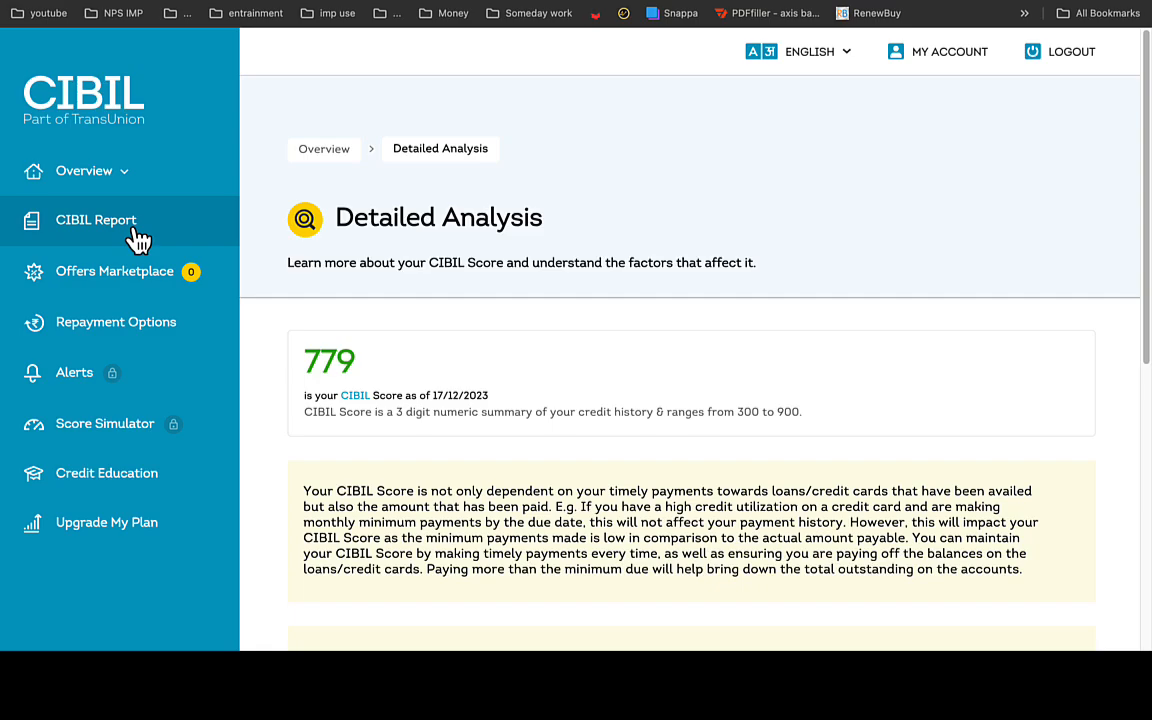
- Open the CIBIL Report and browse its open and closed accounts and credit factor carousel cards
{"action": "left_click", "coordinate": [138, 240]}
{"action": "scroll", "coordinate": [410, 450], "scroll_direction": "down", "scroll_amount": 1}
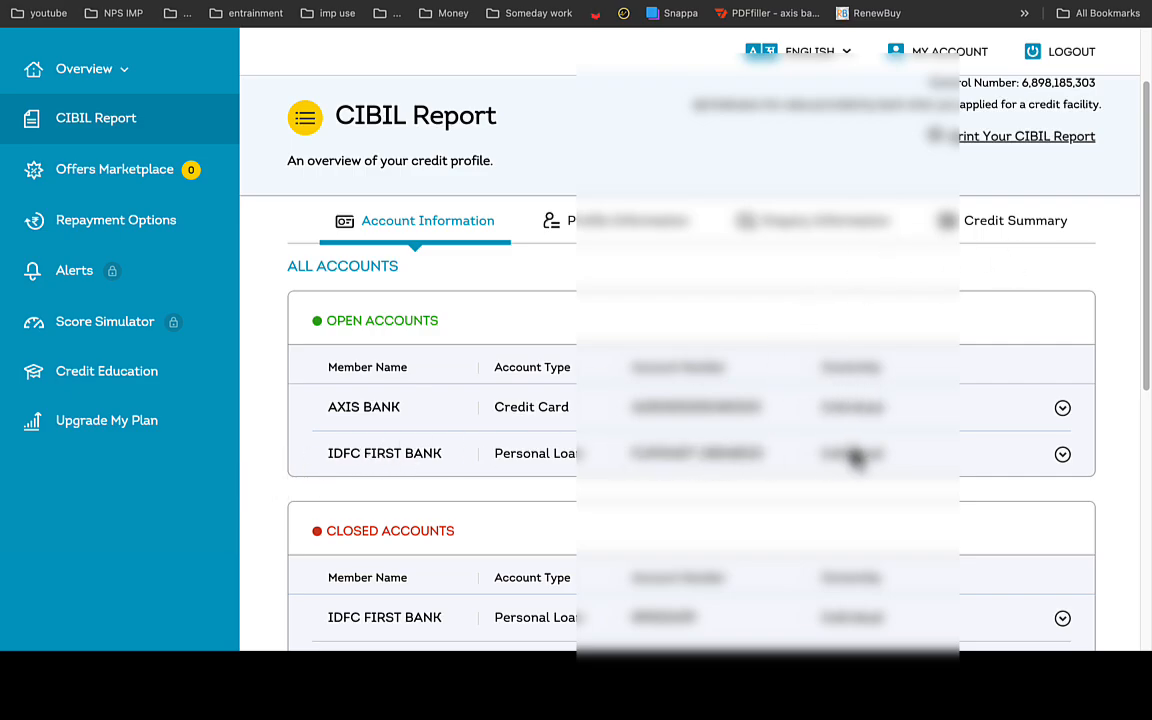
{"action": "scroll", "coordinate": [571, 494], "scroll_direction": "down", "scroll_amount": 2}
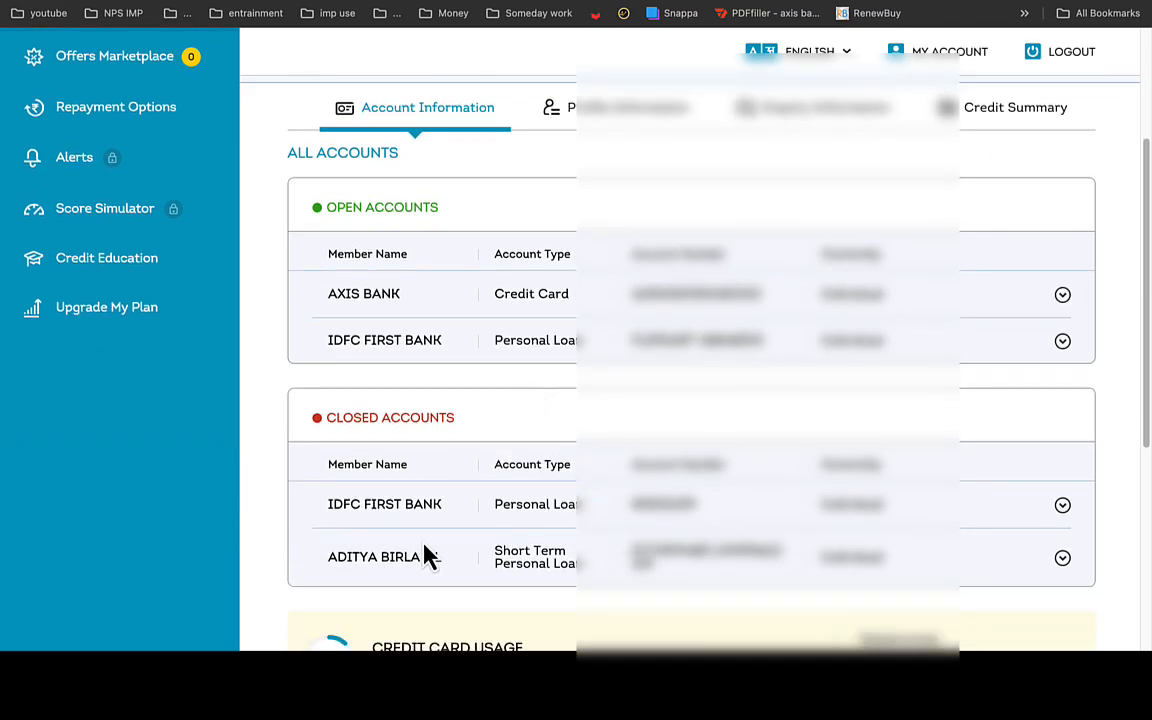
{"action": "scroll", "coordinate": [430, 550], "scroll_direction": "down", "scroll_amount": 2}
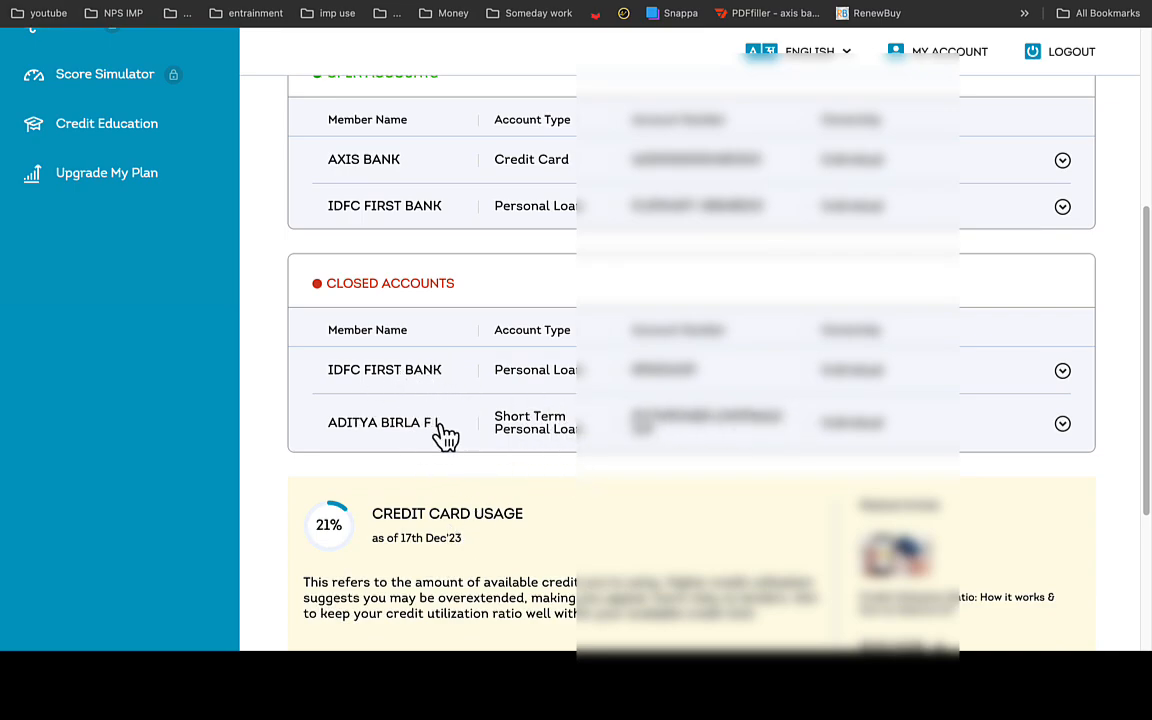
{"action": "scroll", "coordinate": [490, 438], "scroll_direction": "down", "scroll_amount": 2}
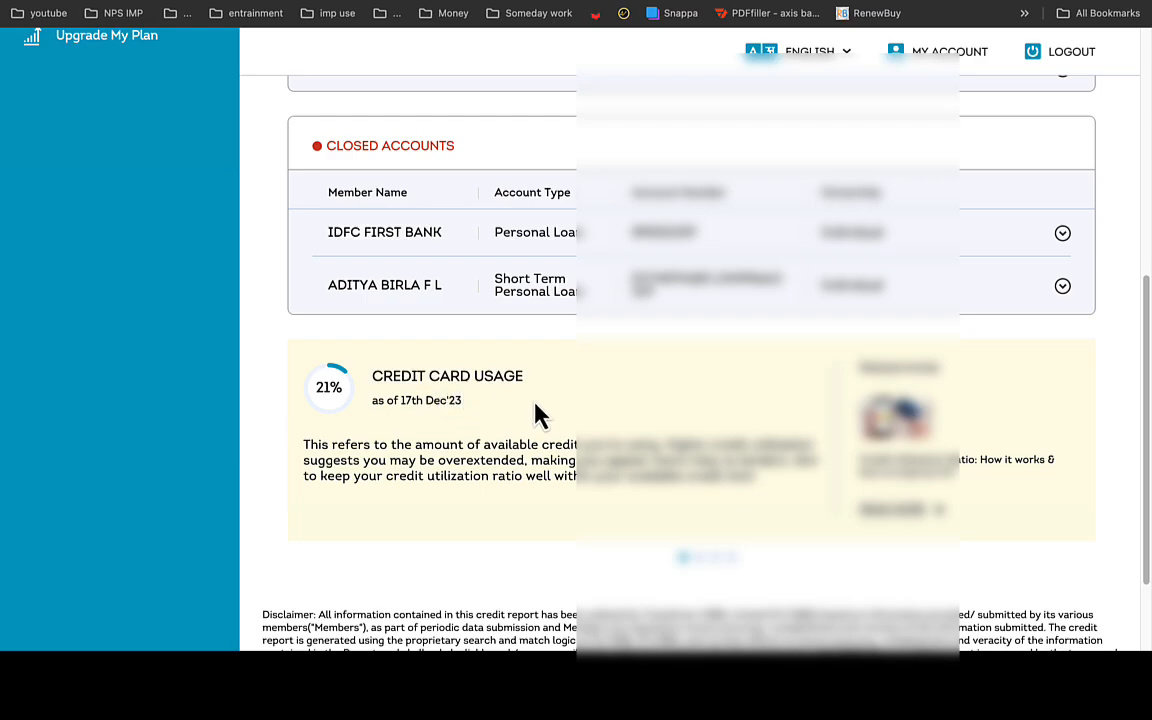
{"action": "left_click", "coordinate": [701, 558]}
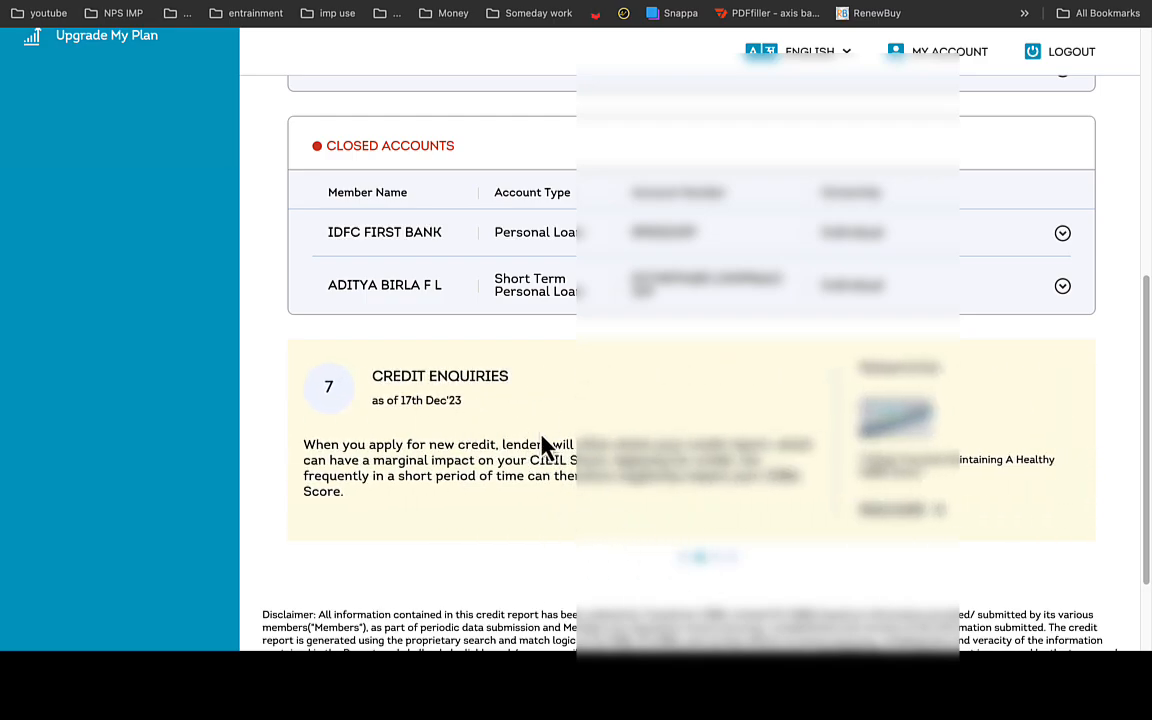
{"action": "left_click", "coordinate": [720, 560]}
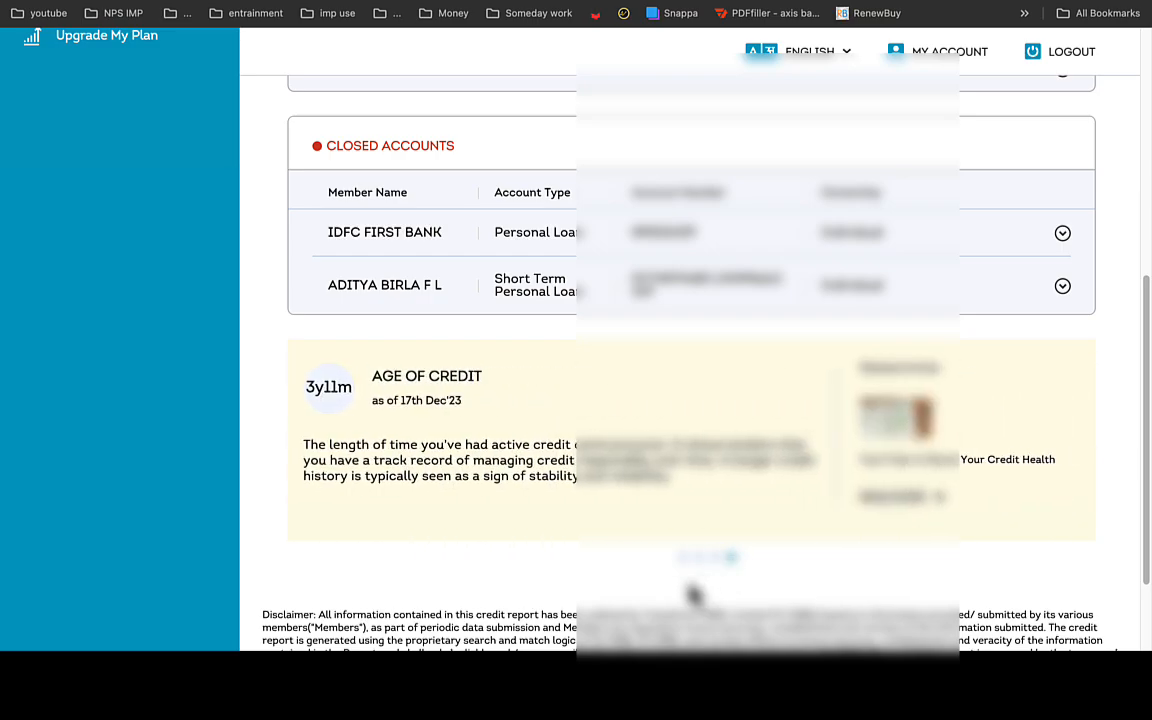
- Switch to the report's Credit Summary section with its upgrade offer
{"action": "scroll", "coordinate": [693, 594], "scroll_direction": "up", "scroll_amount": 5}
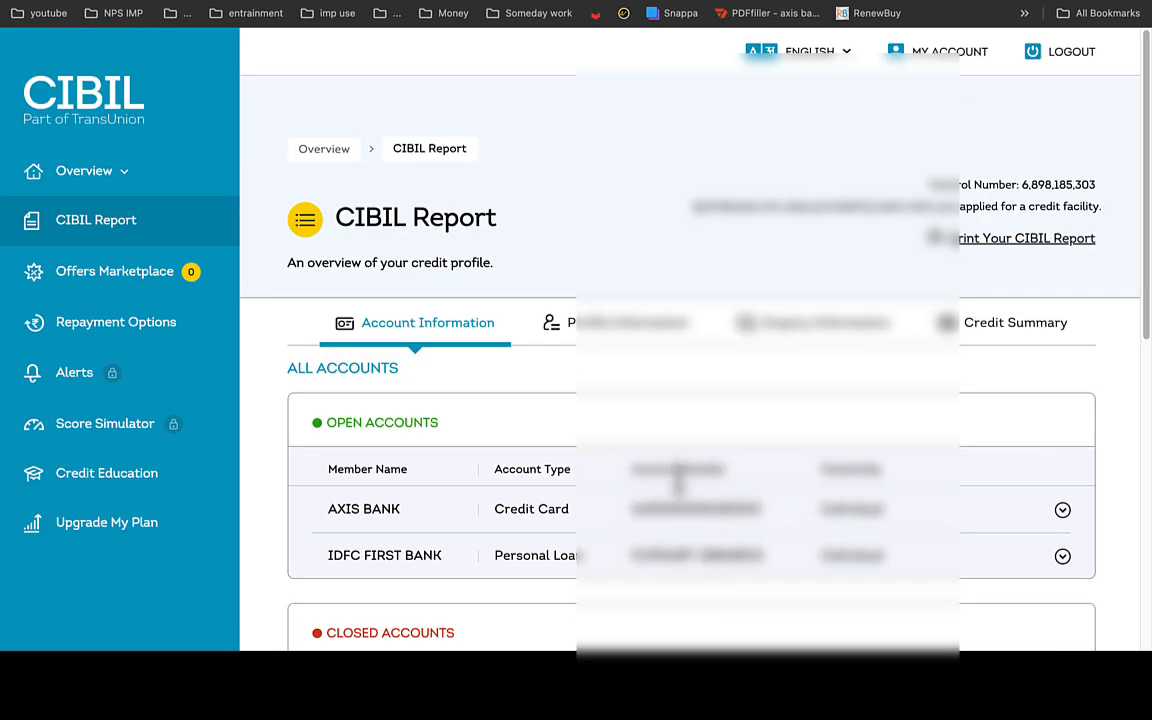
{"action": "left_click", "coordinate": [980, 340]}
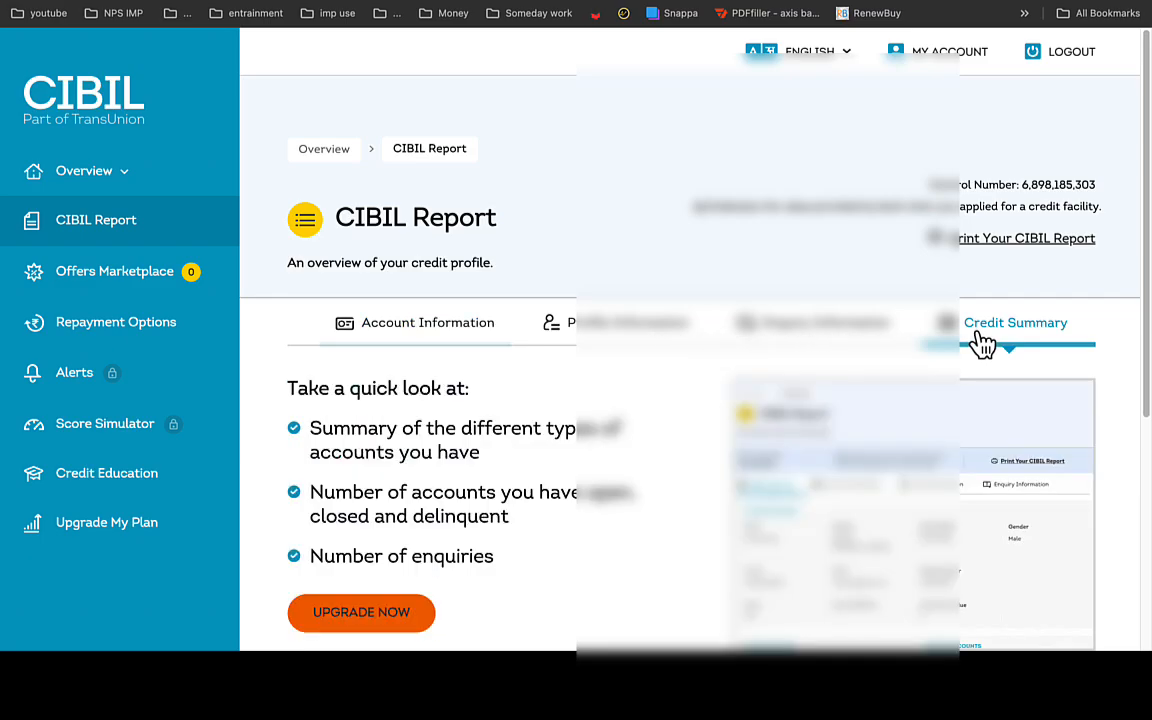
{"action": "scroll", "coordinate": [663, 465], "scroll_direction": "down", "scroll_amount": 1}
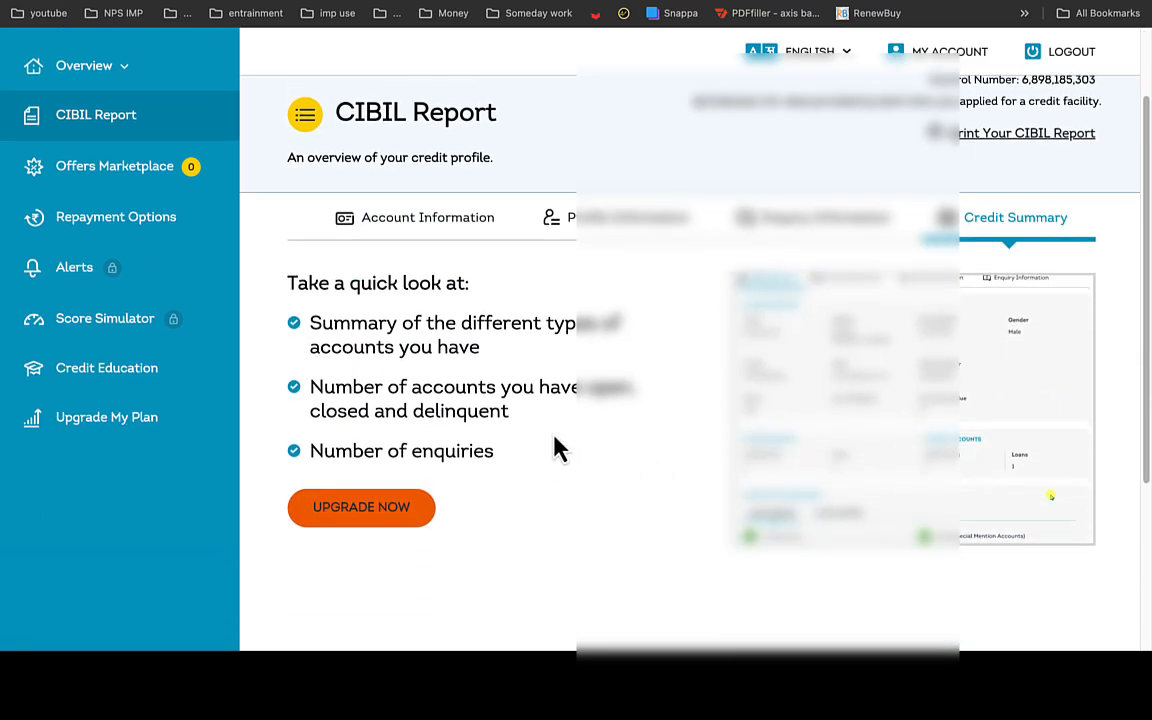